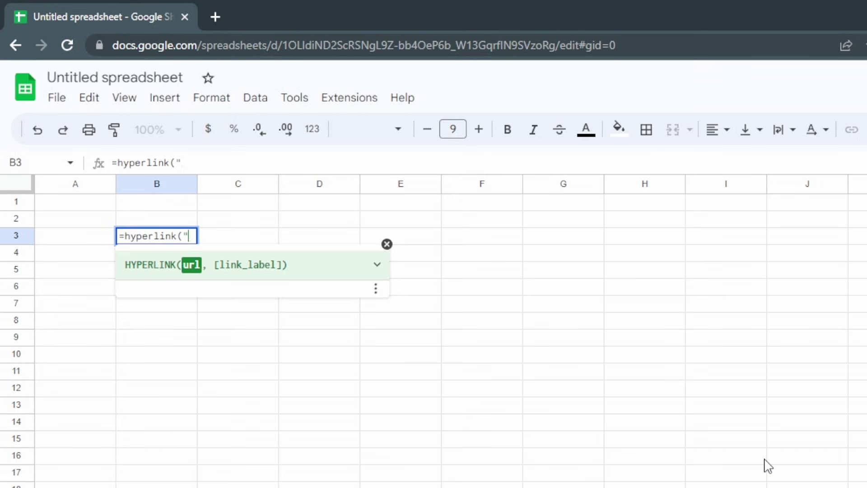
type("\"https://en.wikipedia.org/wiki/Uluru\"")
type(",")
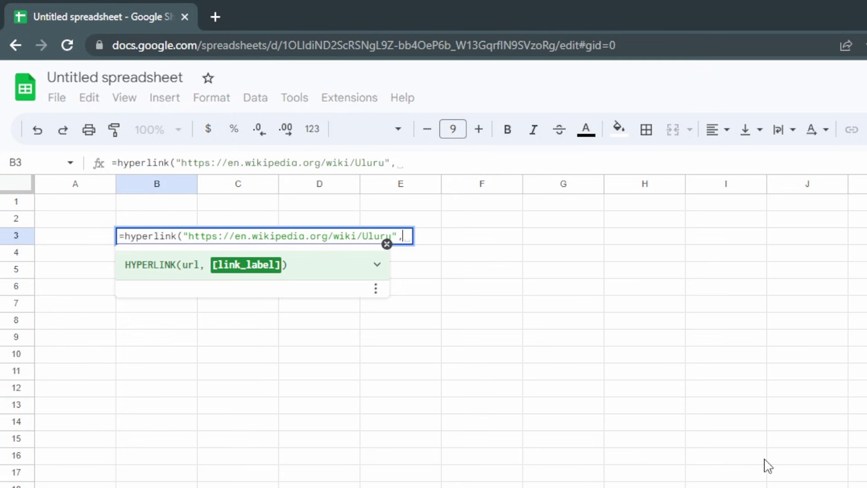
type("\"Ulu")
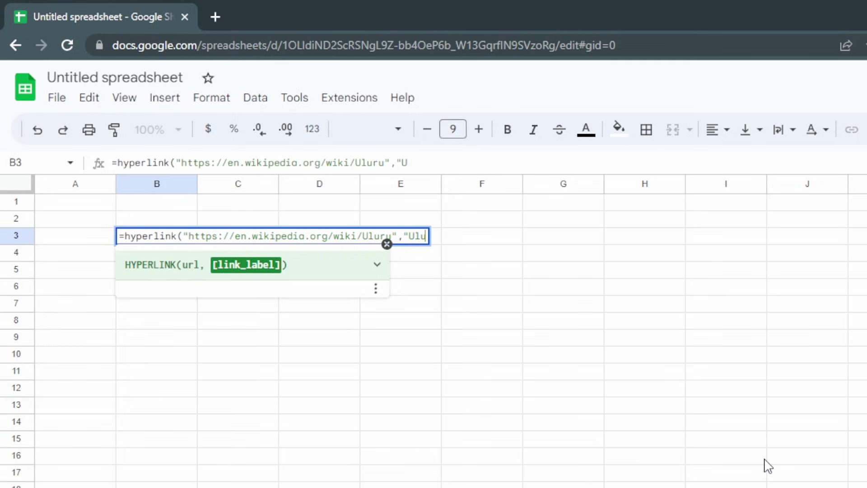
type("ru\")")
key("Return")
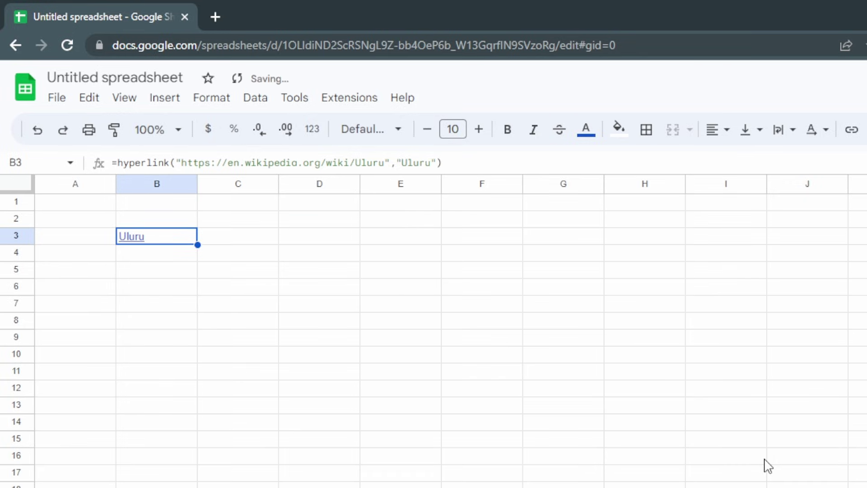
mouse_move(126, 239)
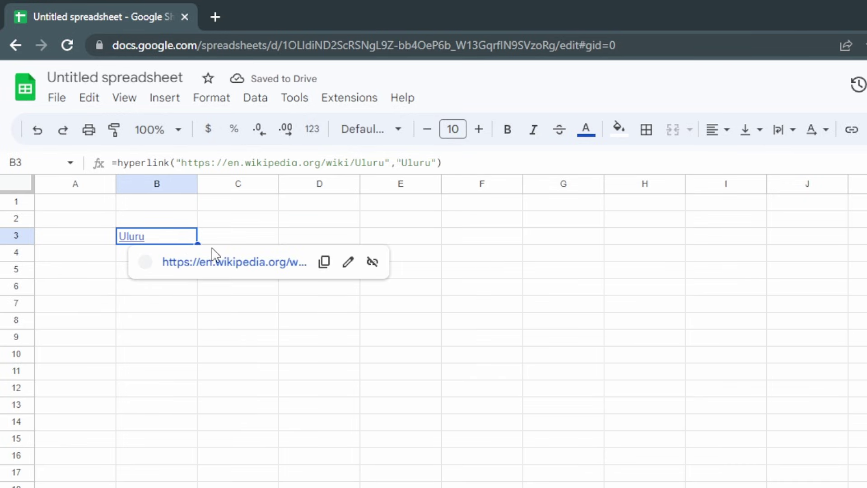
left_click(213, 259)
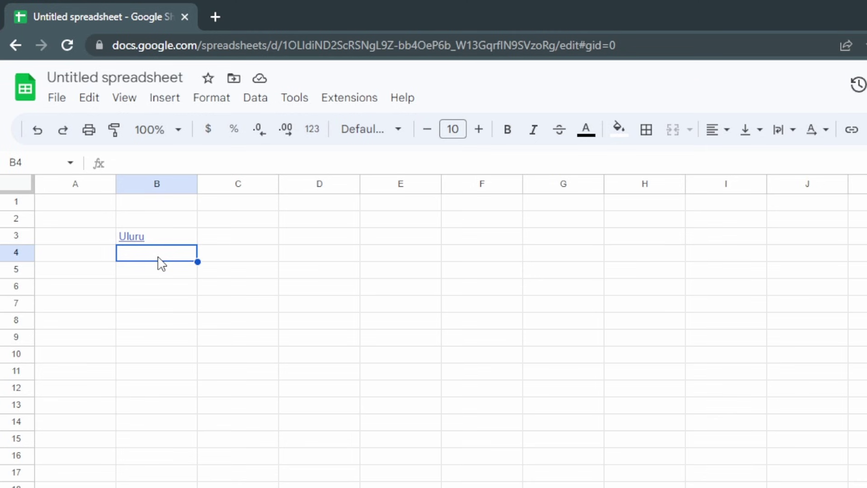
- Type Uluru in B4, attach the Wikipedia Uluru URL with Ctrl+K, and compare with B3
type("Uluru")
key("Return")
key("Up")
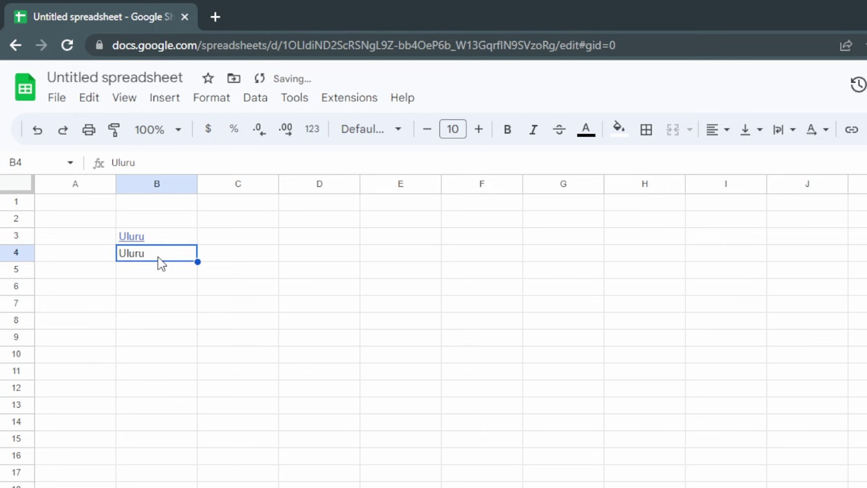
key("ctrl+k")
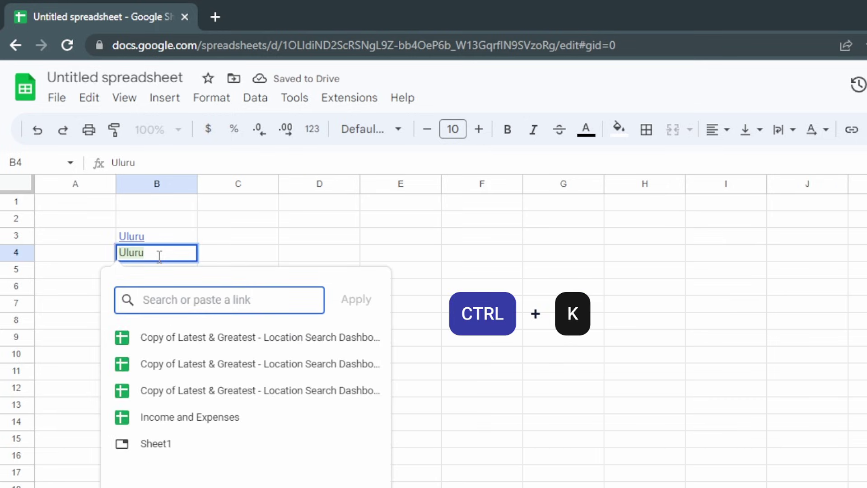
type("https://en.wikipedia.org/wiki/Uluru")
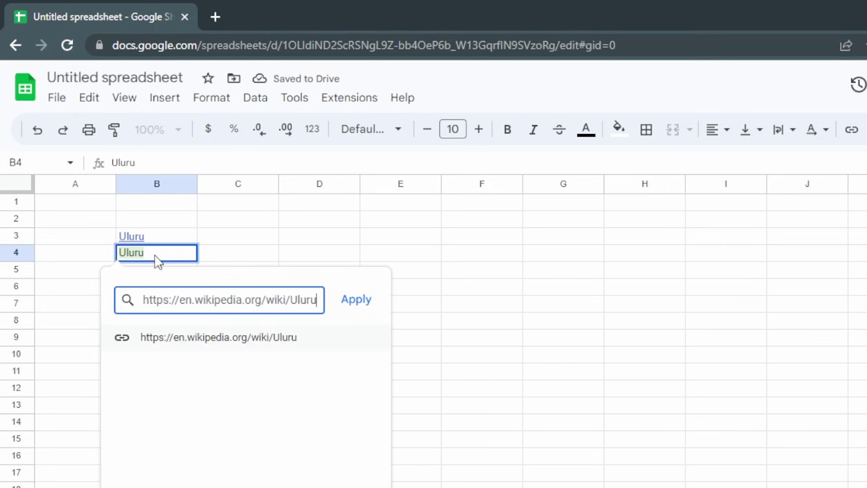
left_click(367, 300)
left_click(454, 356)
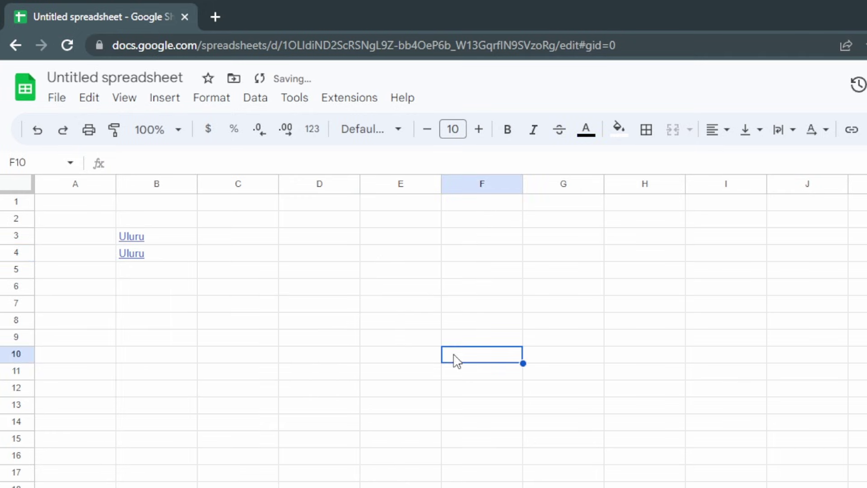
left_click(188, 257)
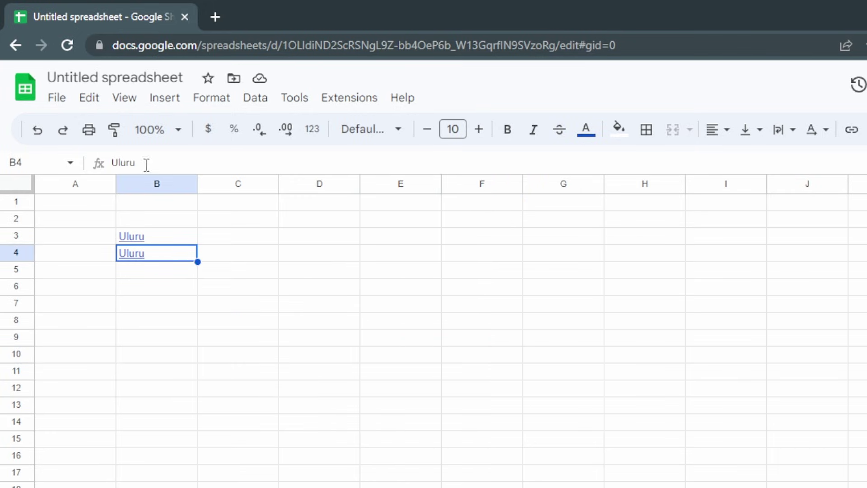
left_click(167, 235)
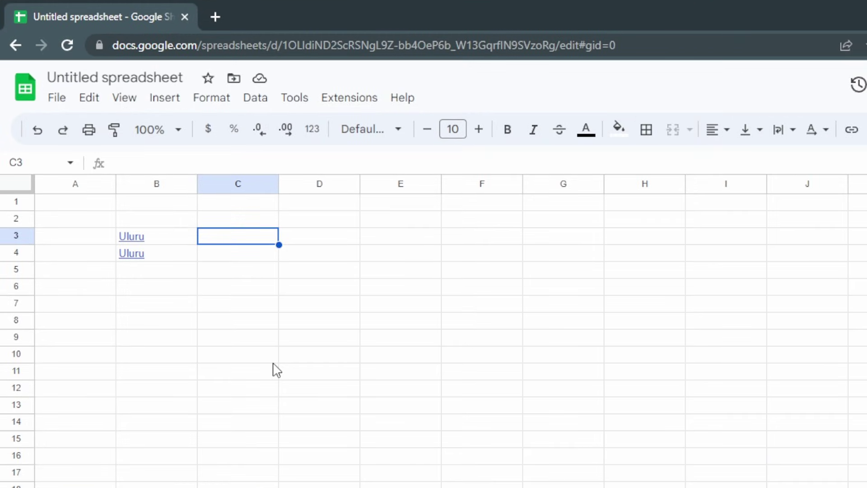
- Enter =FORMULATEXT(B3) in C3, then reopen it with the caret after the equals sign
type("=")
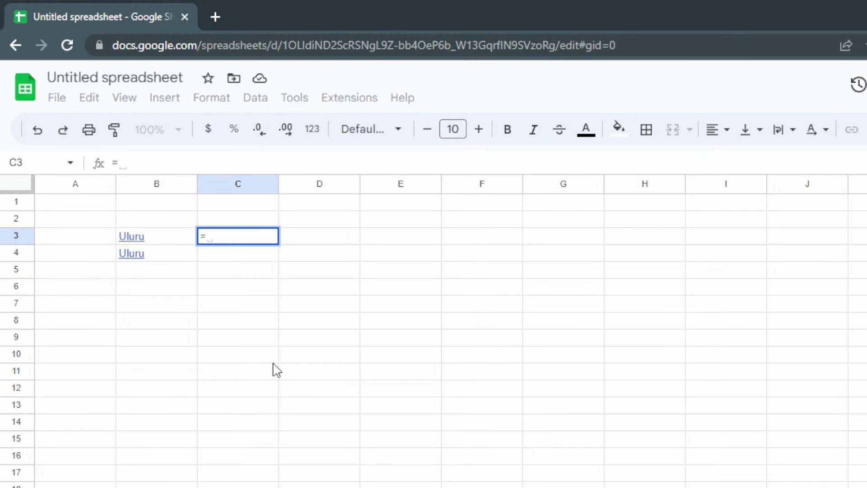
type("formulate")
key("Tab")
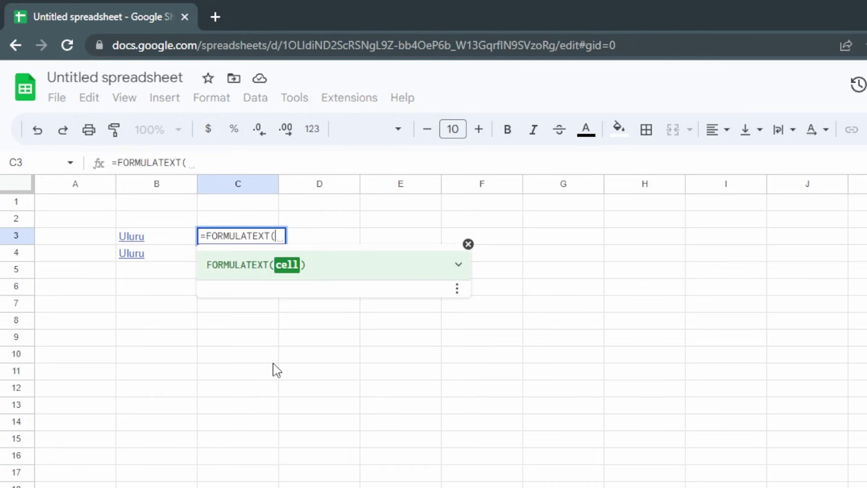
left_click(171, 247)
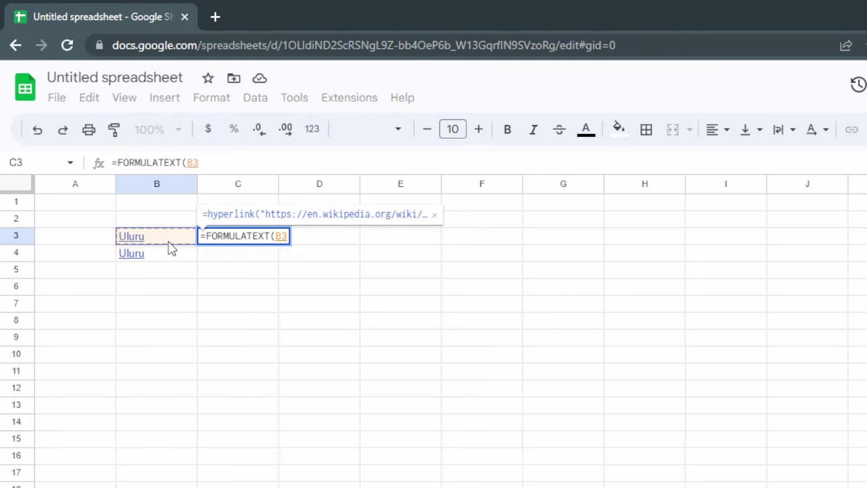
key("Return")
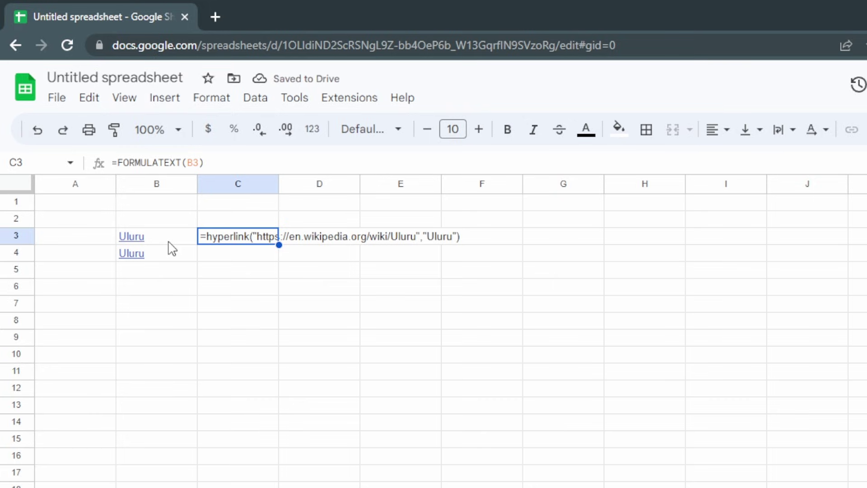
key("F2")
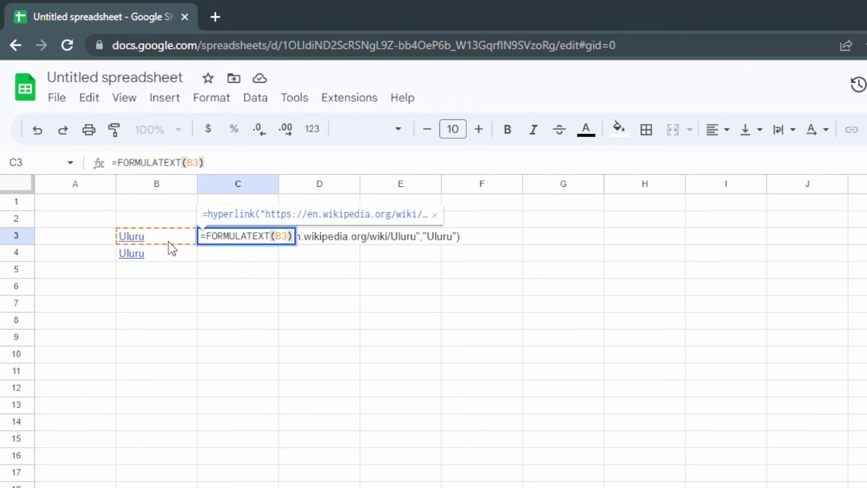
key("Home")
key("Right")
- Wrap C3's formula as SPLIT(FORMULATEXT(B3),"""") to break it at quotation marks
type("split(")
key("End")
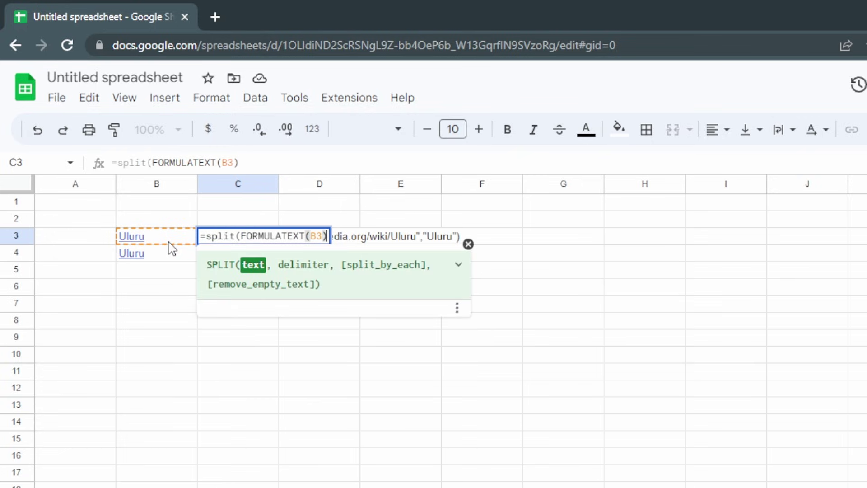
type(",\"\"\"\"")
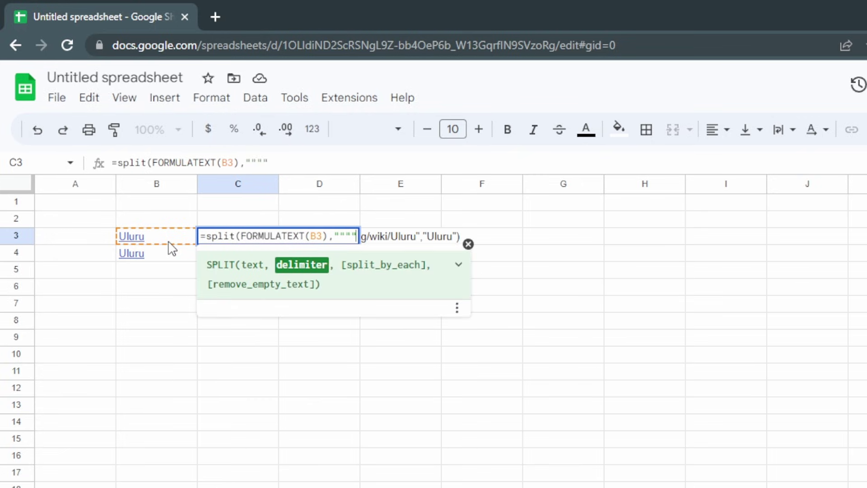
left_click_drag(339, 236, 362, 237)
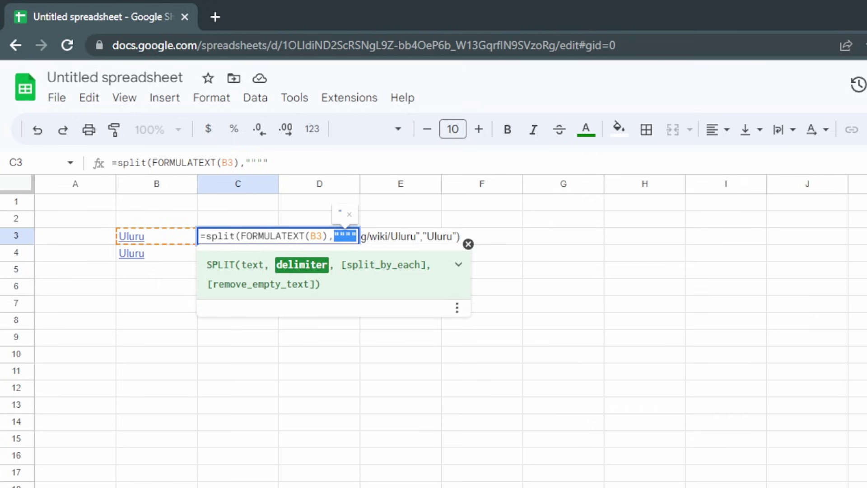
key("Return")
key("Up")
key("Right")
key("Right")
key("Right")
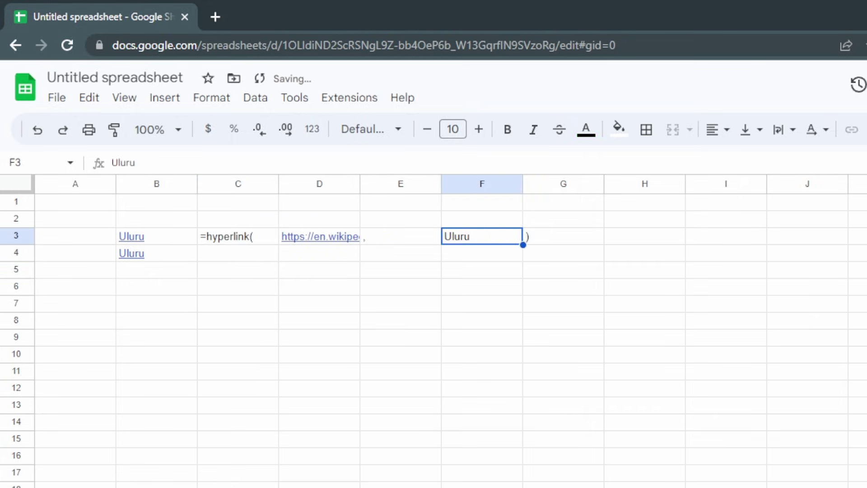
left_click(319, 236)
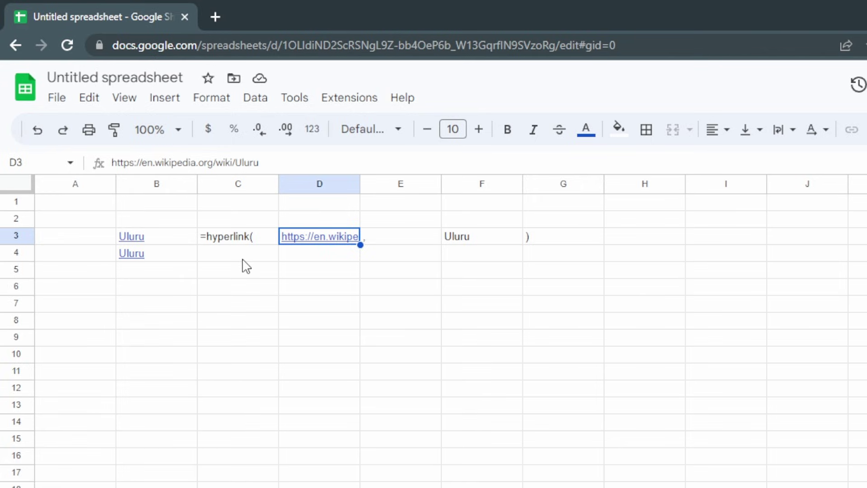
- Wrap the SPLIT in INDEX(…, 2) so C3 returns only the Wikipedia URL
left_click(244, 239)
double_click(244, 239)
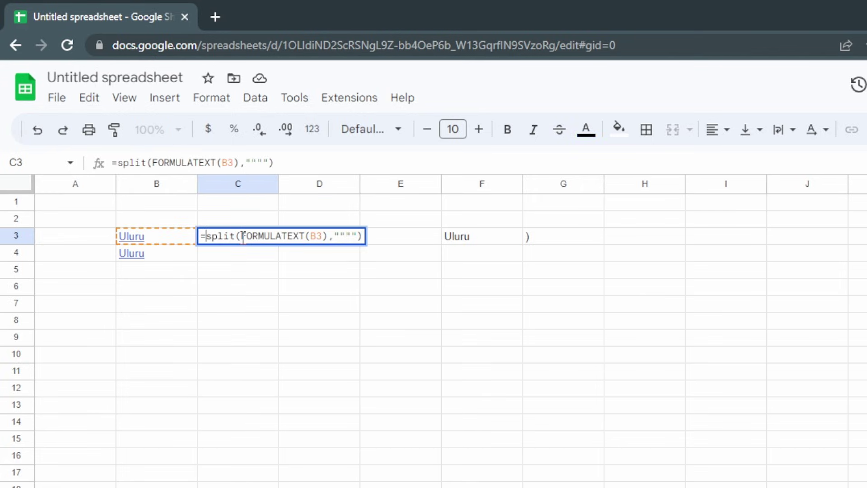
type("index(")
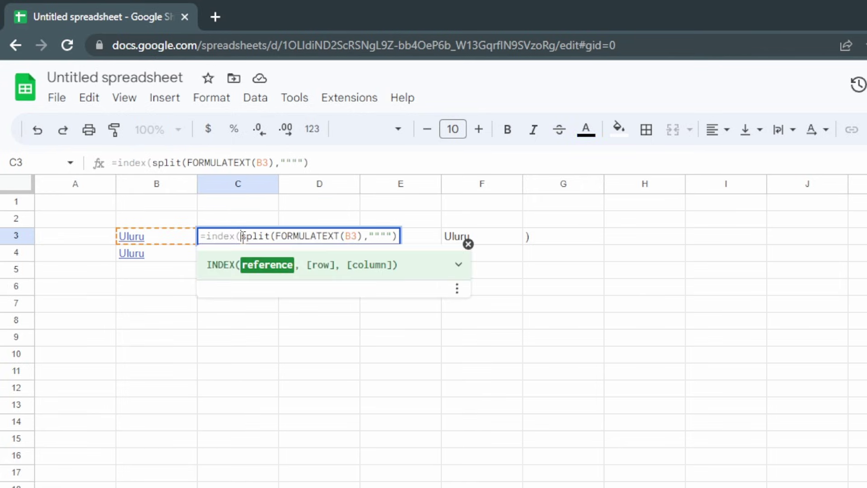
key("End")
type(", 2")
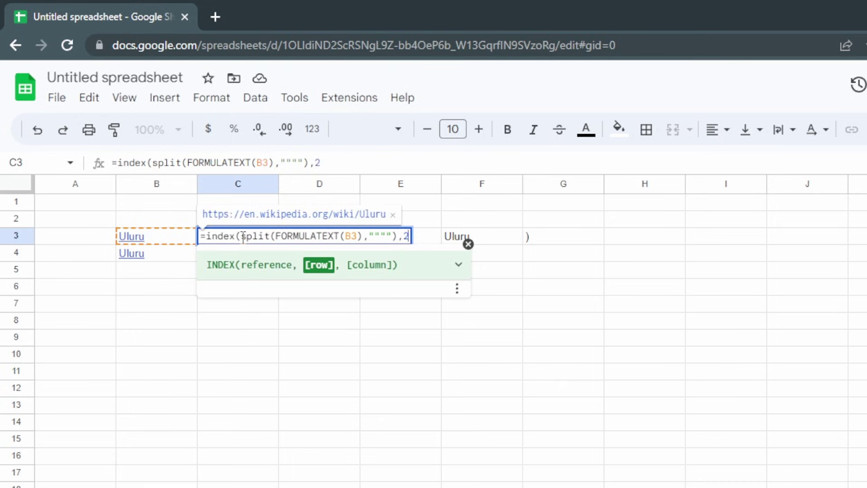
key("Return")
left_click(242, 238)
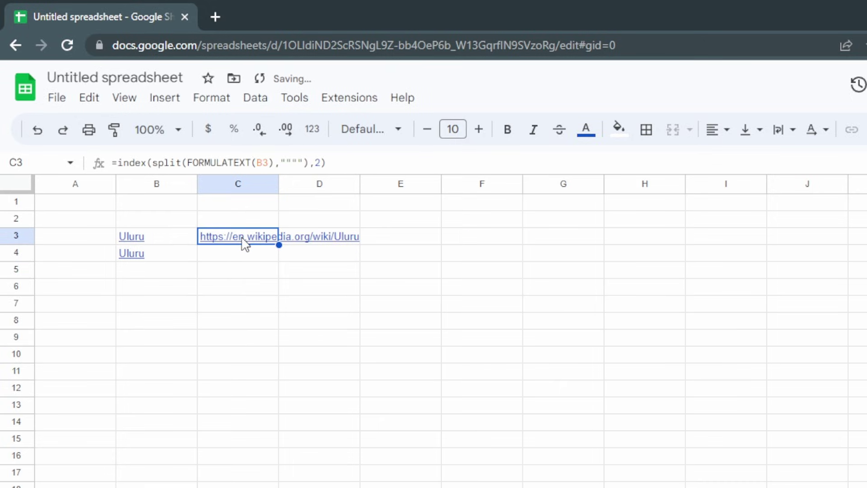
- Make the B3 reference absolute ($B$3) and copy C3's formula into D3
double_click(271, 229)
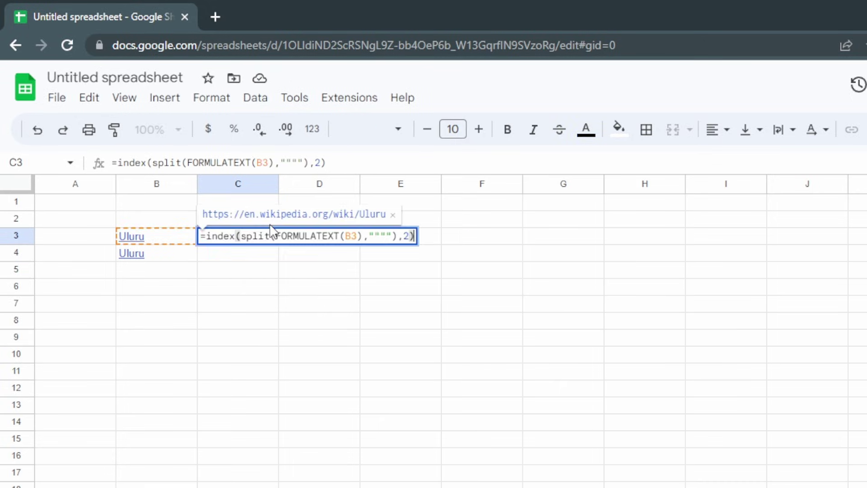
left_click(355, 236)
key("F4")
key("Tab")
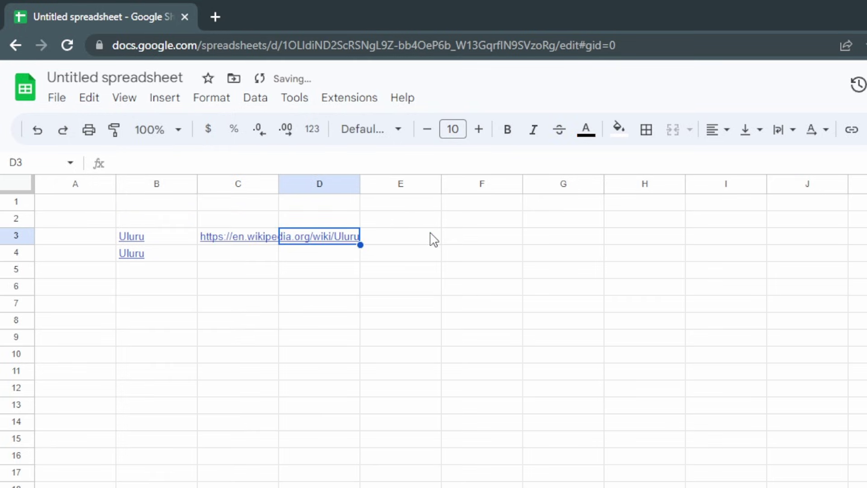
key("Left")
key("ctrl+c")
key("Right")
key("ctrl+v")
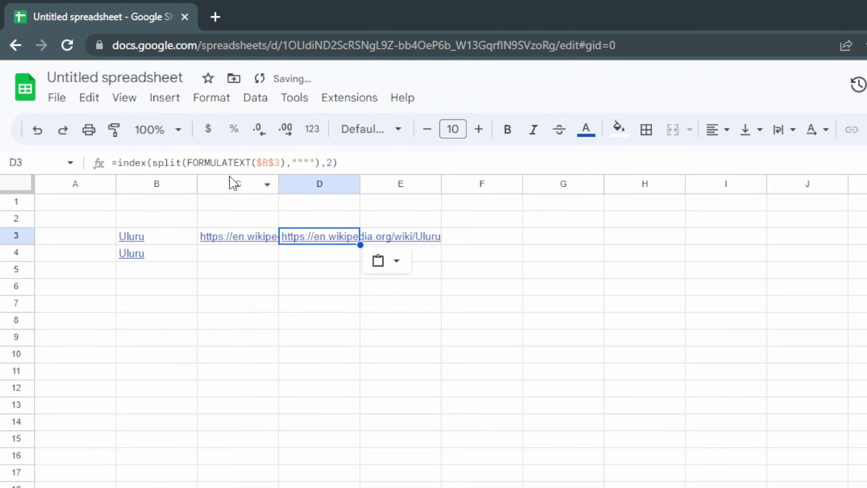
- Widen column C and change D3's index to 4 so it returns Uluru
double_click(279, 183)
key("Return")
key("BackSpace")
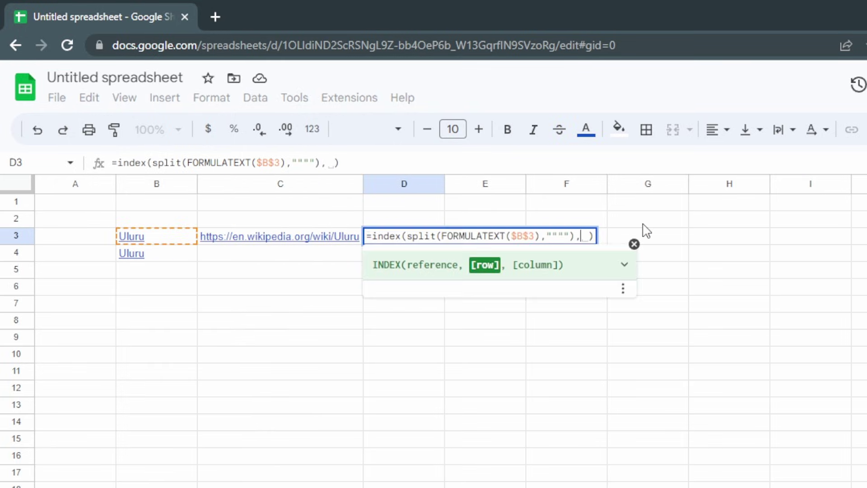
type("4")
key("Return")
key("Up")
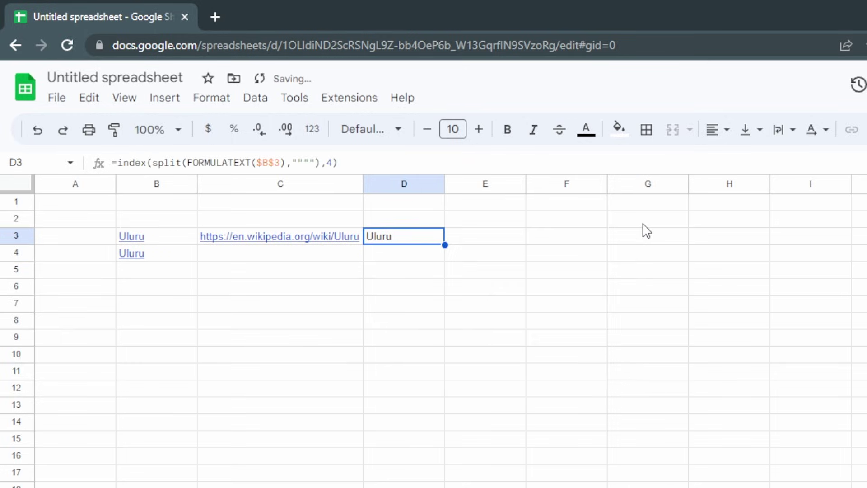
key("Left")
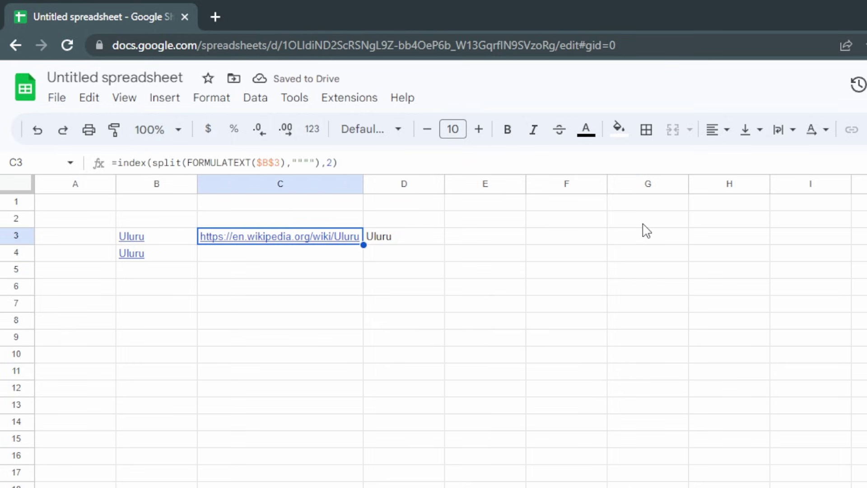
left_click(302, 260)
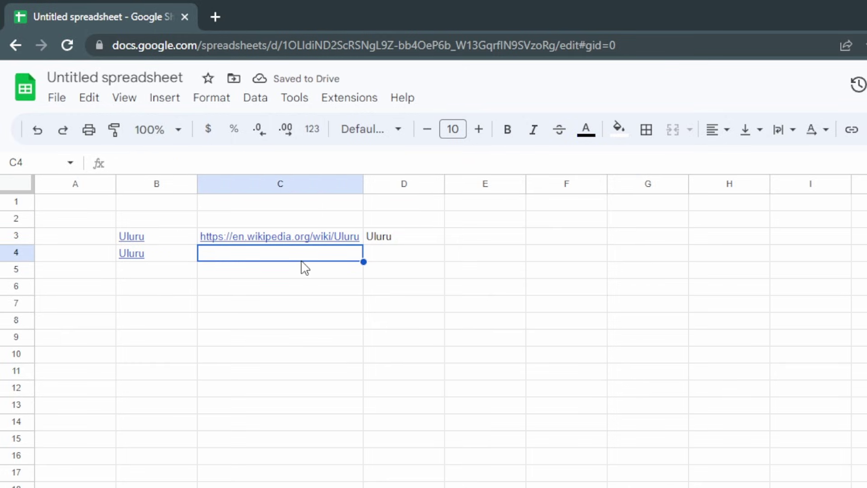
- Enter =formulatext(B4) in C4, which returns #N/A
type("=formulate")
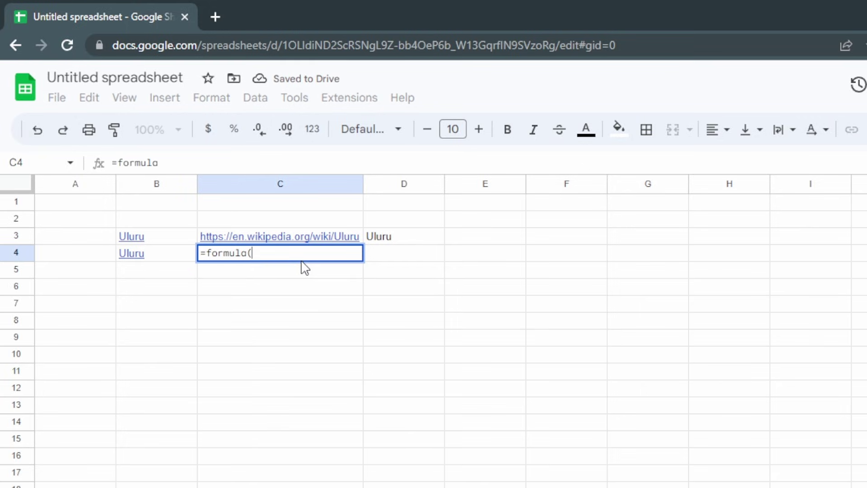
type("xt(B4")
key("Return")
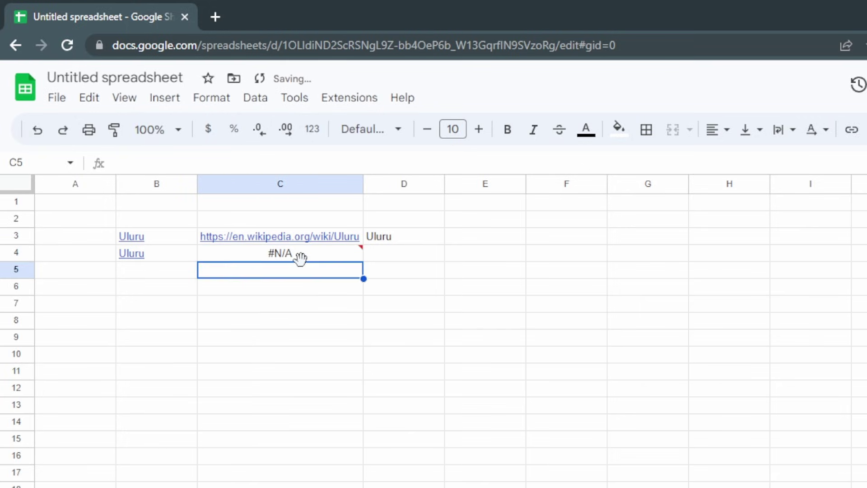
left_click(302, 261)
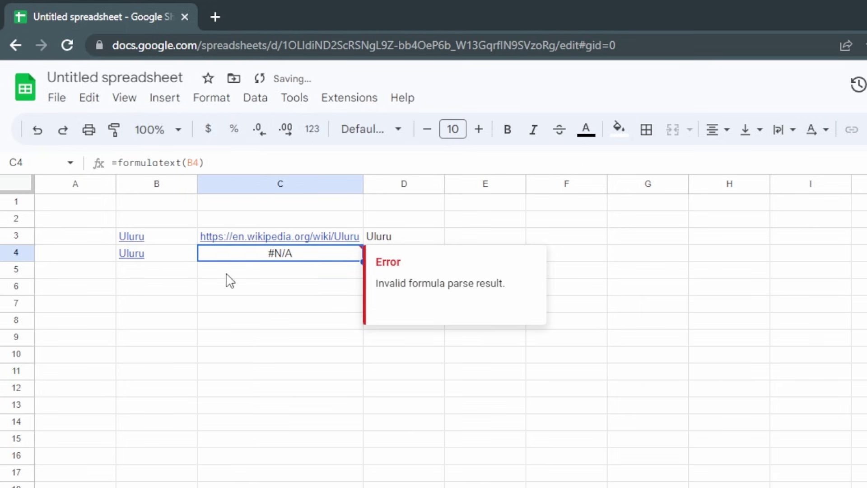
- With B4 selected, open Extensions > Apps Script
left_click(158, 256)
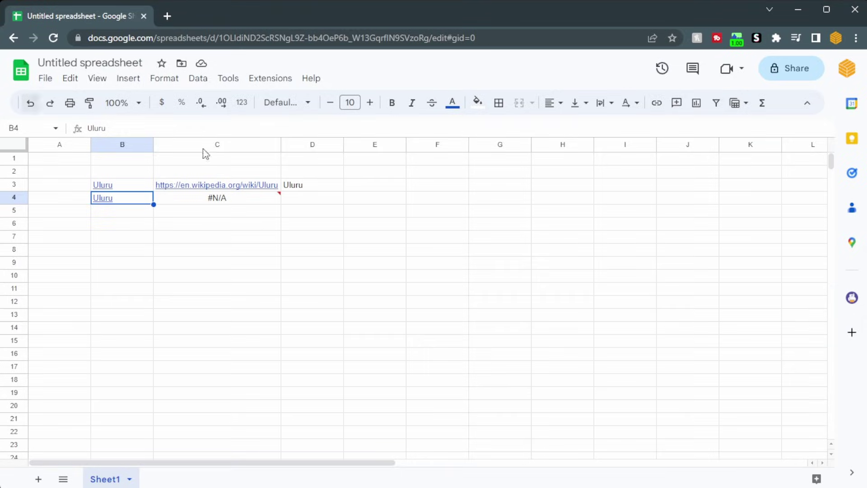
left_click(273, 80)
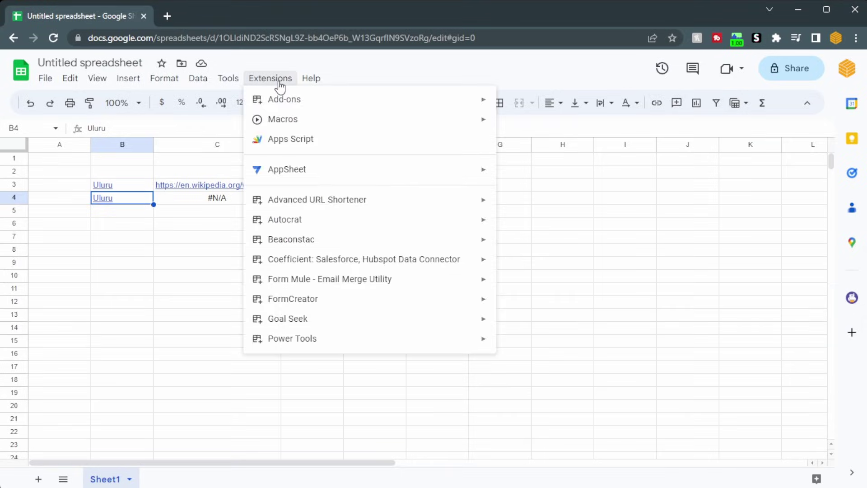
left_click(277, 144)
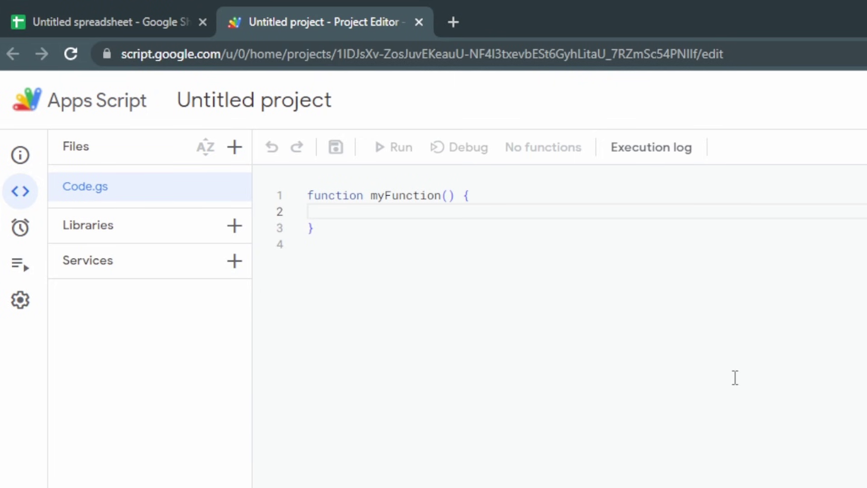
key("Return")
- Replace Code.gs contents with the pasted GetURL(input) function code
key("ctrl+a")
key("ctrl+v")
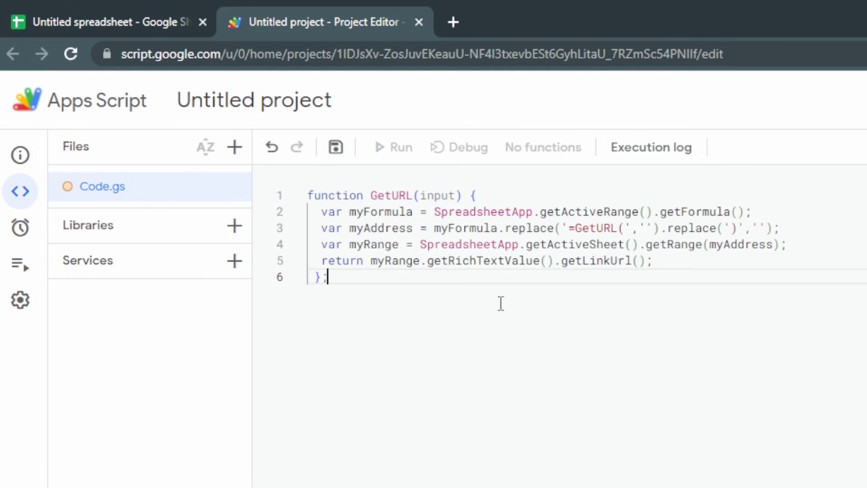
left_click_drag(370, 196, 415, 195)
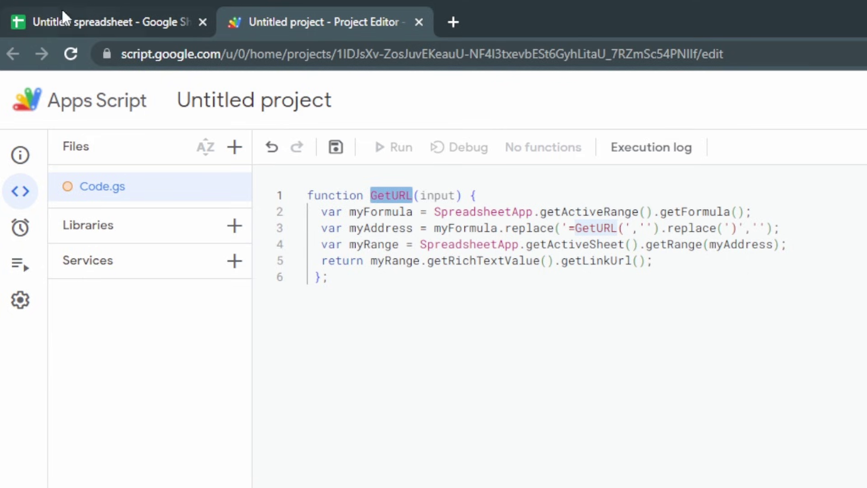
double_click(435, 198)
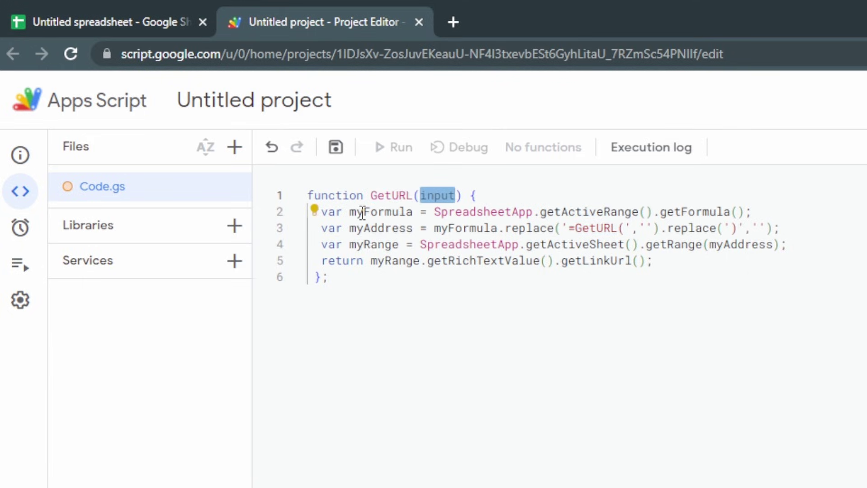
left_click_drag(654, 261, 763, 213)
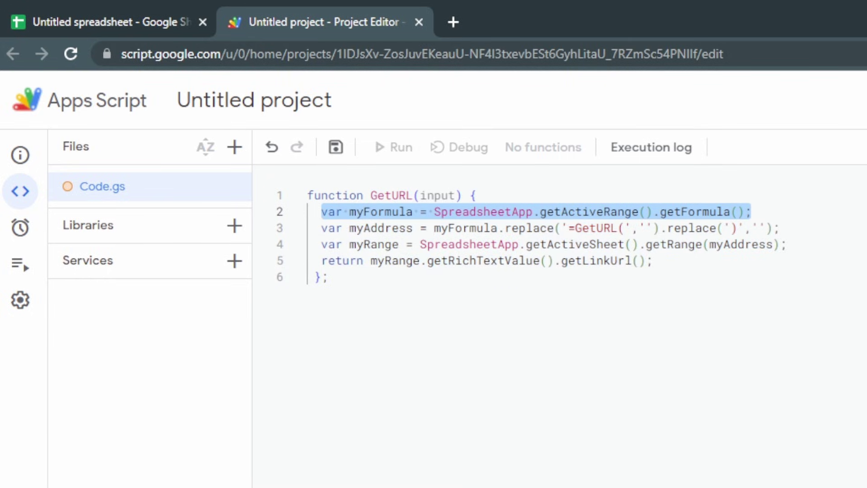
- Walk through the address-building replace calls, the range lookup and the getLinkUrl return line
left_click_drag(321, 228, 841, 230)
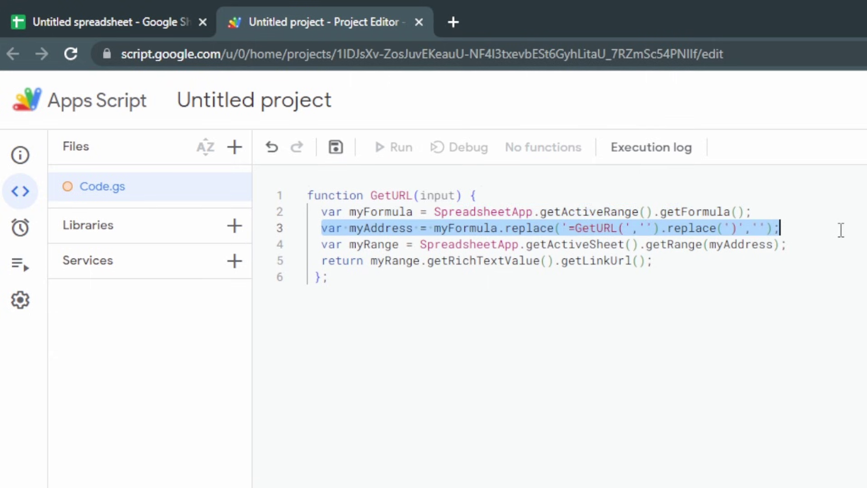
left_click(570, 228)
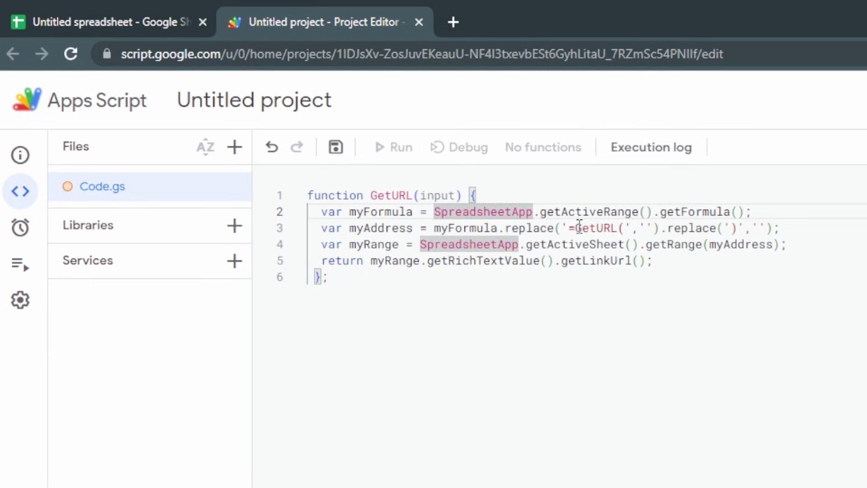
left_click_drag(568, 228, 737, 230)
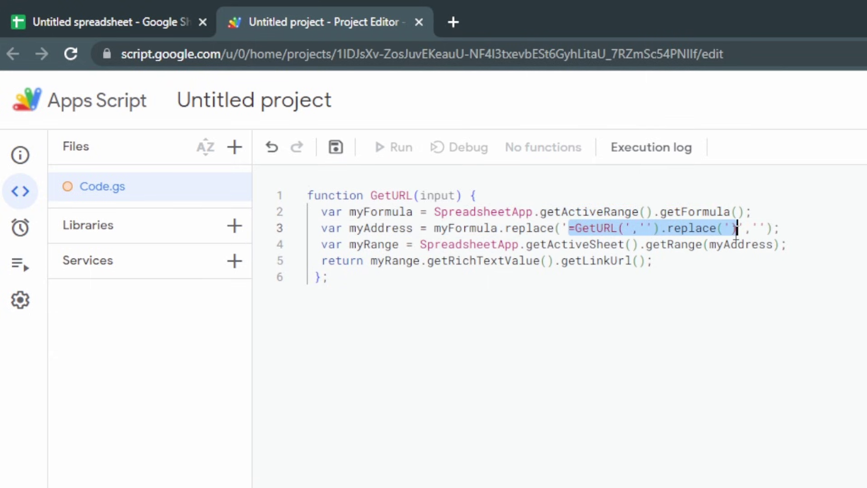
left_click_drag(635, 199, 774, 215)
left_click(682, 228)
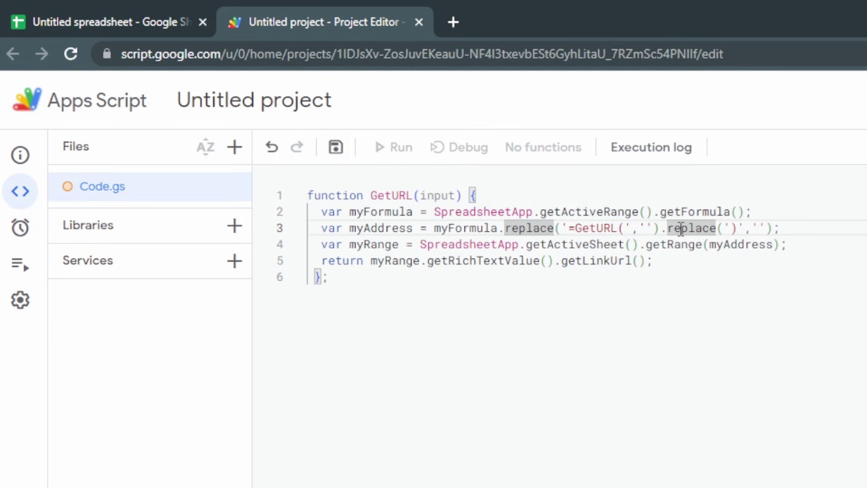
left_click_drag(674, 228, 759, 230)
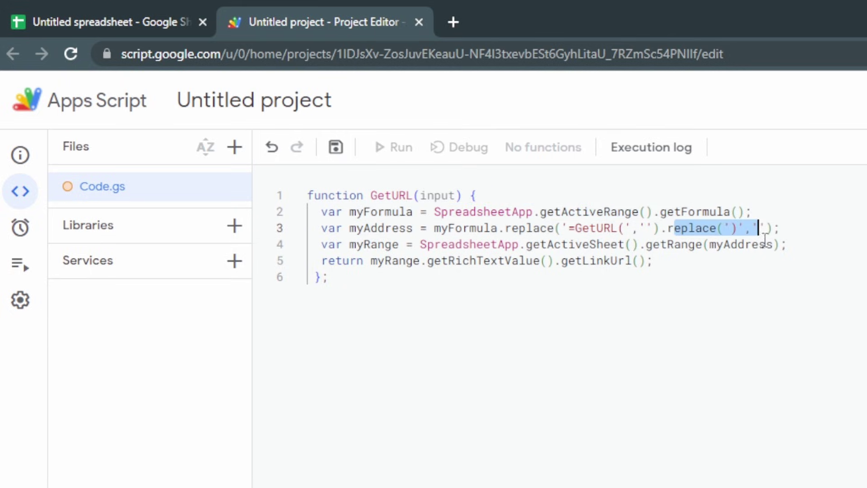
left_click_drag(322, 244, 814, 244)
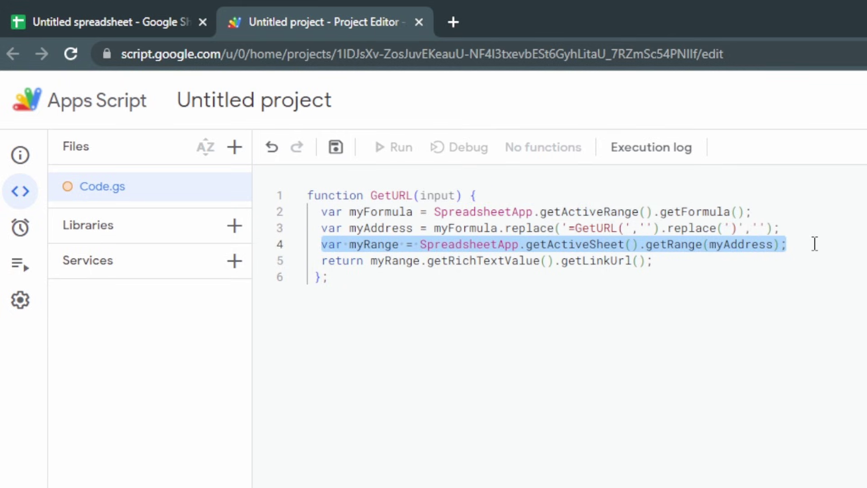
left_click_drag(349, 228, 605, 230)
left_click_drag(322, 260, 645, 261)
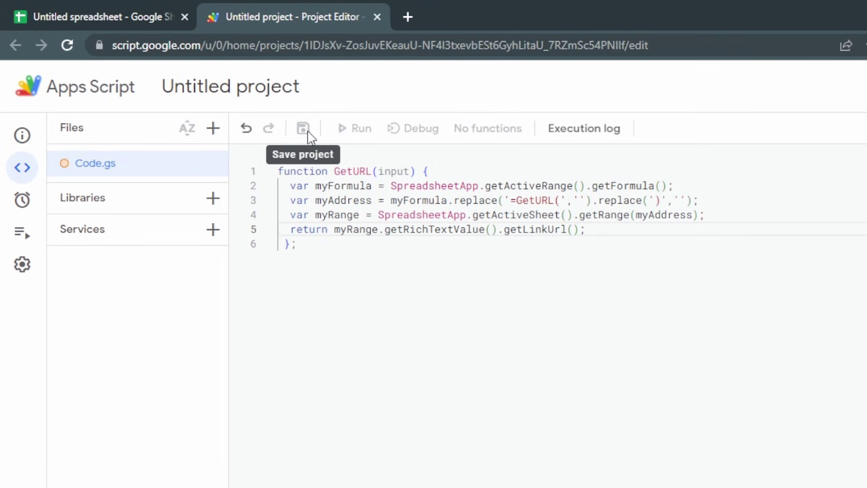
- Save the script and enter =GetURL(B4) in D4, returning the Uluru Wikipedia URL
left_click(303, 129)
left_click(112, 18)
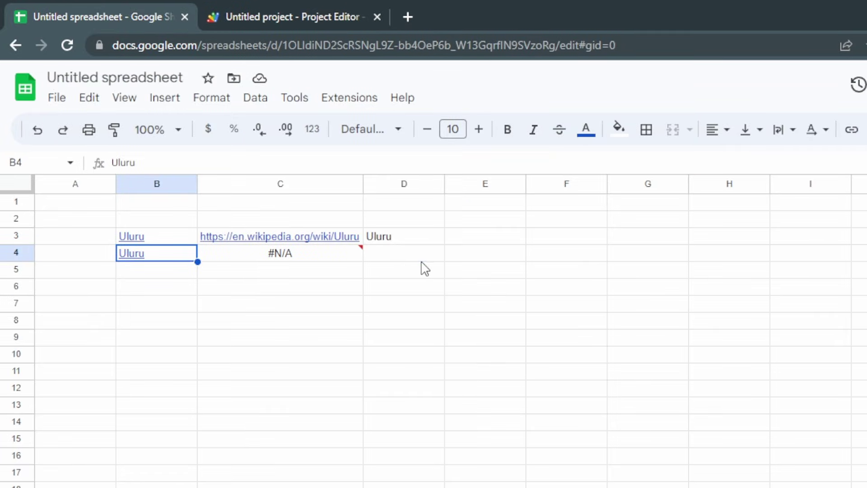
left_click(411, 254)
type("=GetURL(")
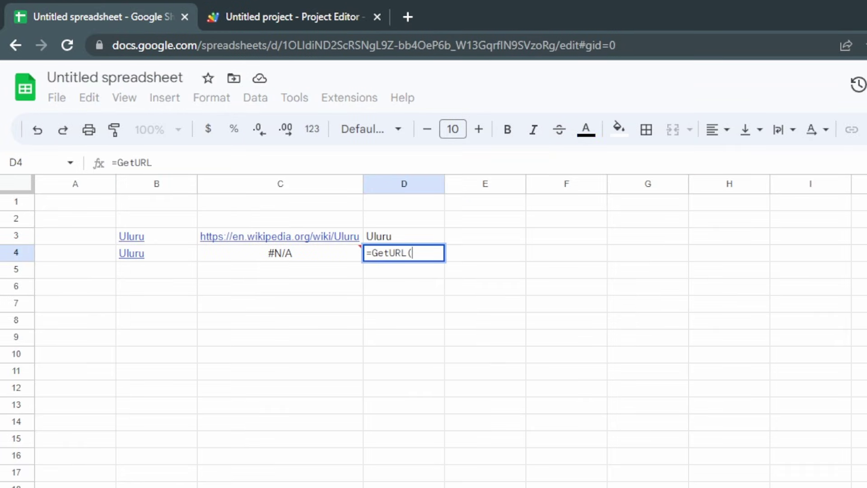
left_click(156, 255)
key("Tab")
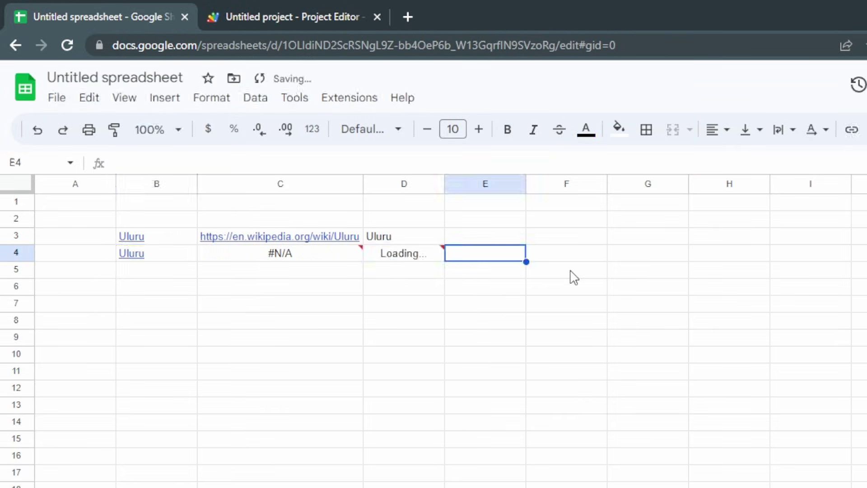
left_click(427, 302)
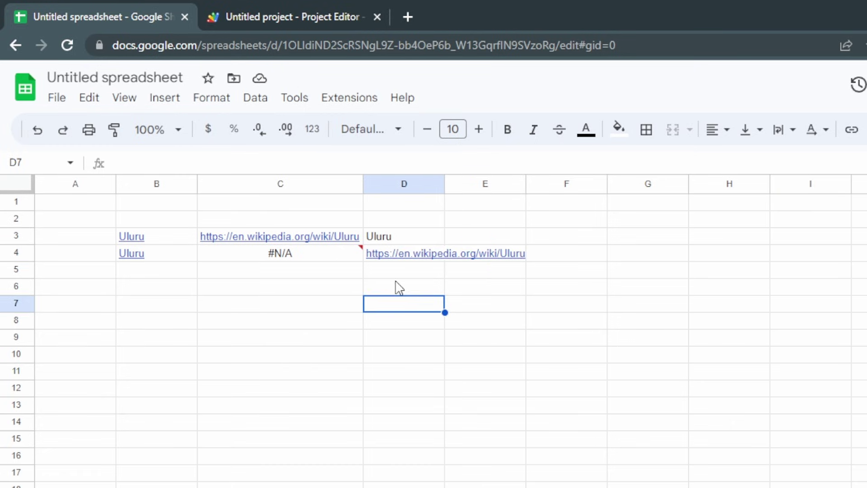
left_click(414, 254)
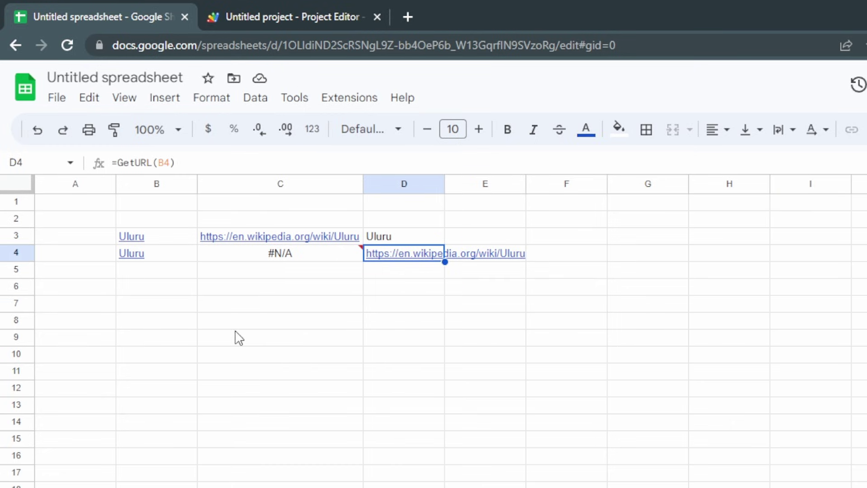
mouse_move(436, 257)
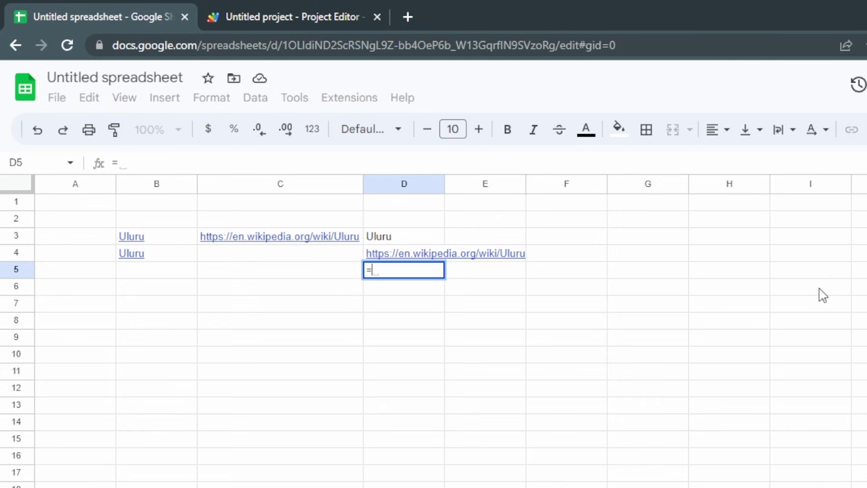
- Enter lowercase =geturl(B4) in D5
type("geturl(")
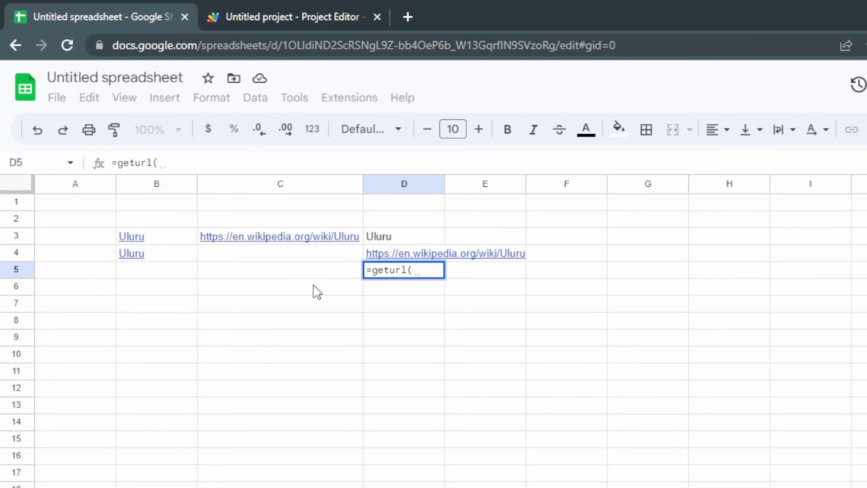
left_click(153, 254)
key("Return")
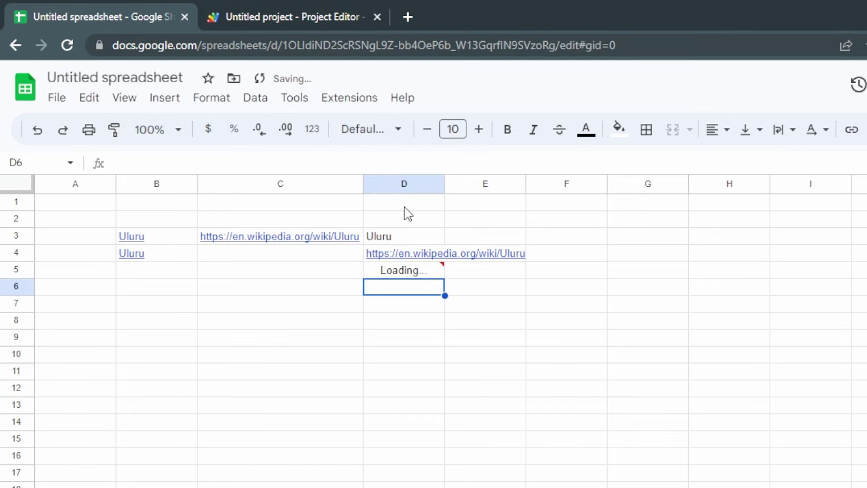
key("Up")
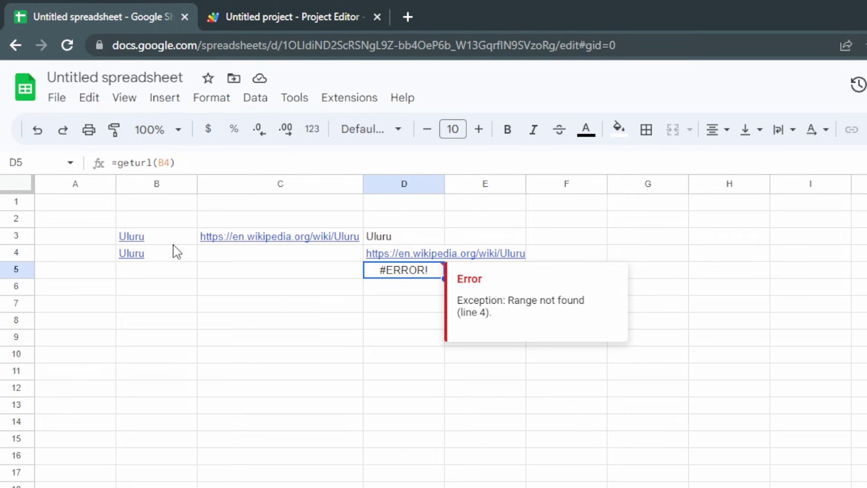
- Enter =GetURL(B4) in D6 and inspect D5's Range not found error
key("Down")
type("=Ge")
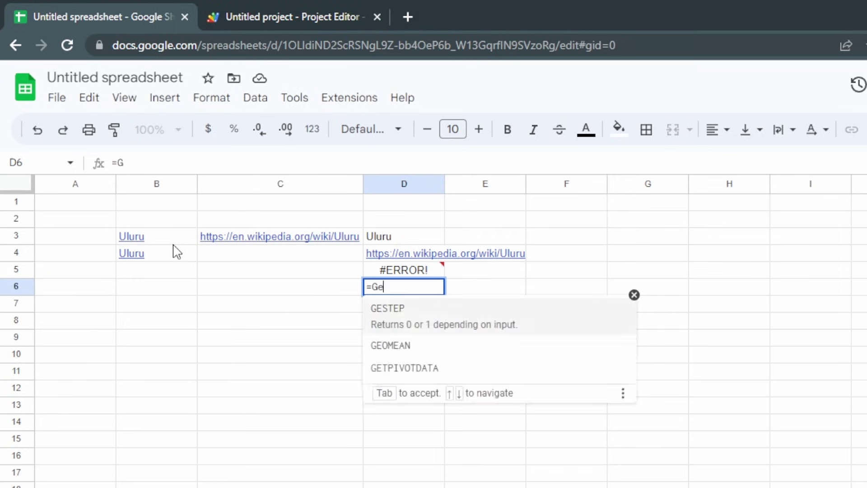
type("tURL(")
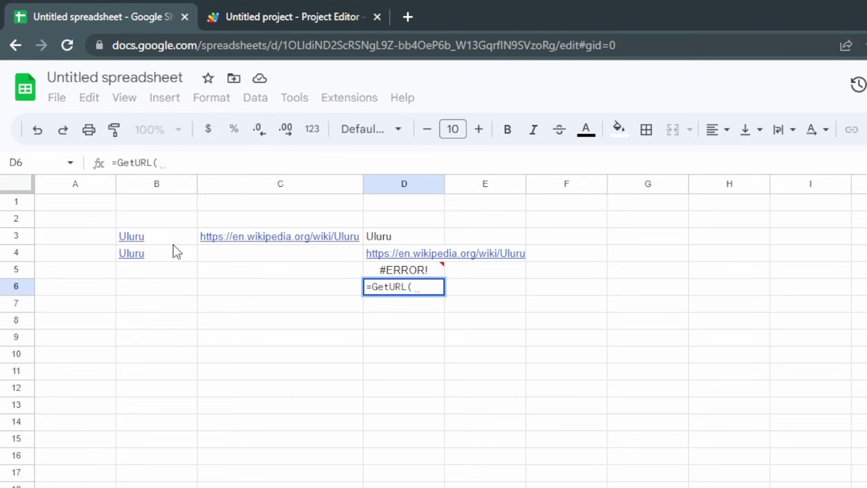
left_click(168, 258)
key("Return")
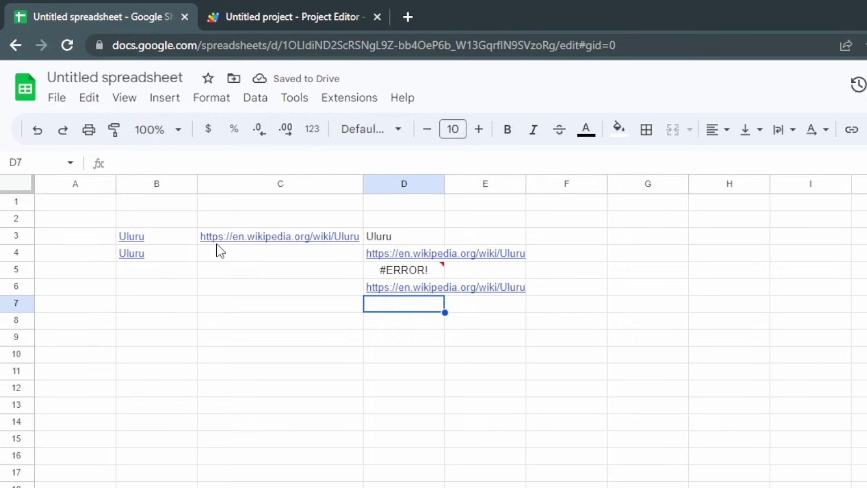
left_click(404, 277)
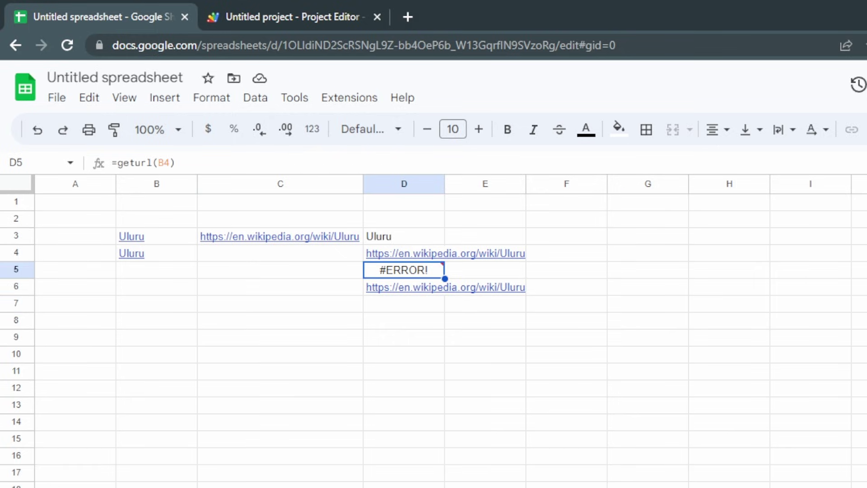
- Retype D5's function name in capitals as GetURL and recheck the result
double_click(371, 270)
key("Delete")
type("G")
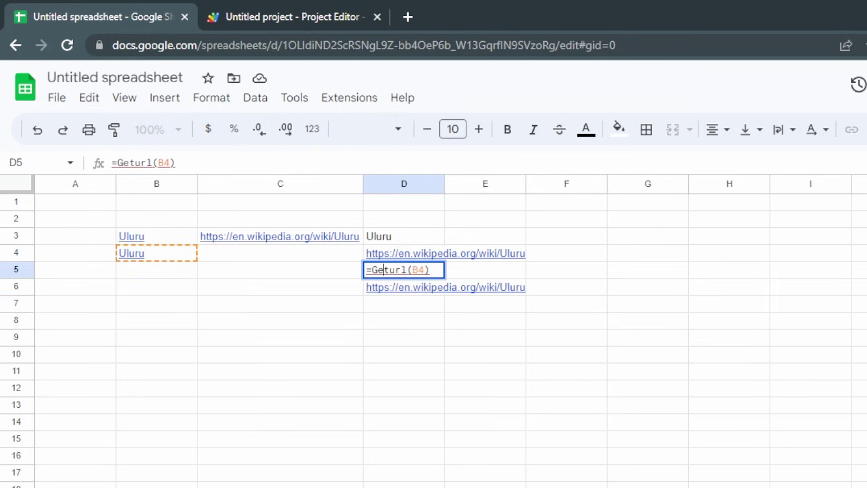
key("Delete")
key("Delete")
key("Delete")
type("UR")
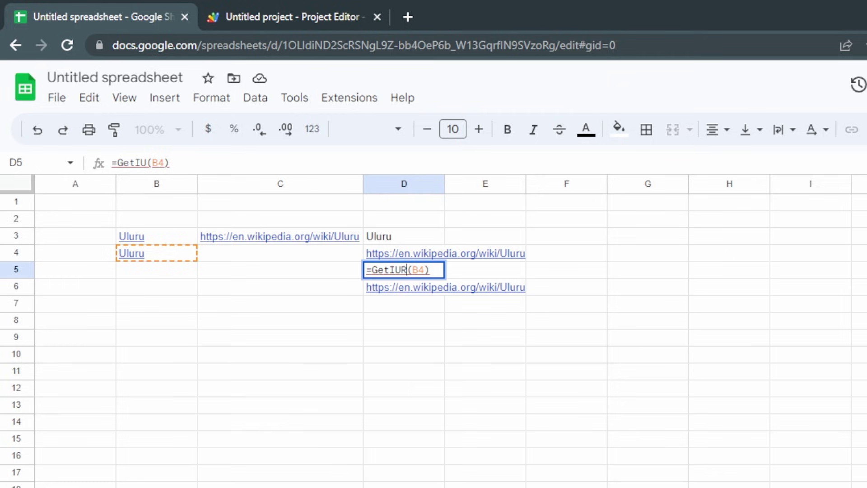
key("BackSpace")
key("BackSpace")
type("URL")
key("Return")
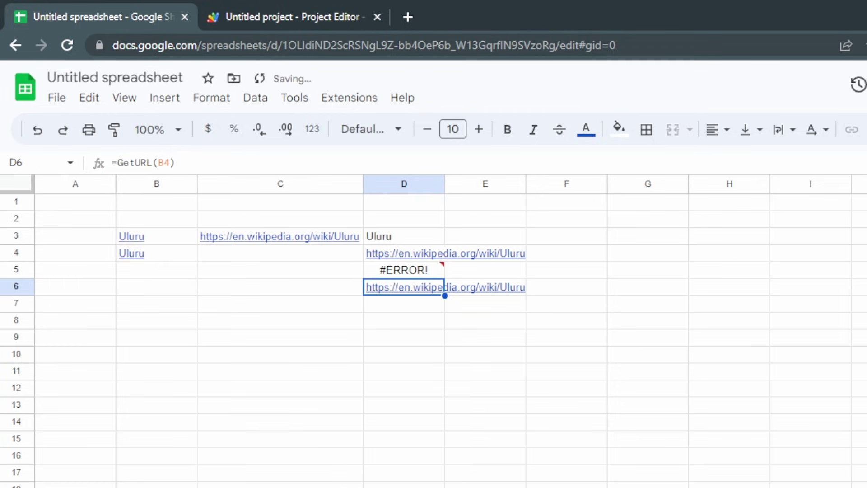
left_click(441, 265)
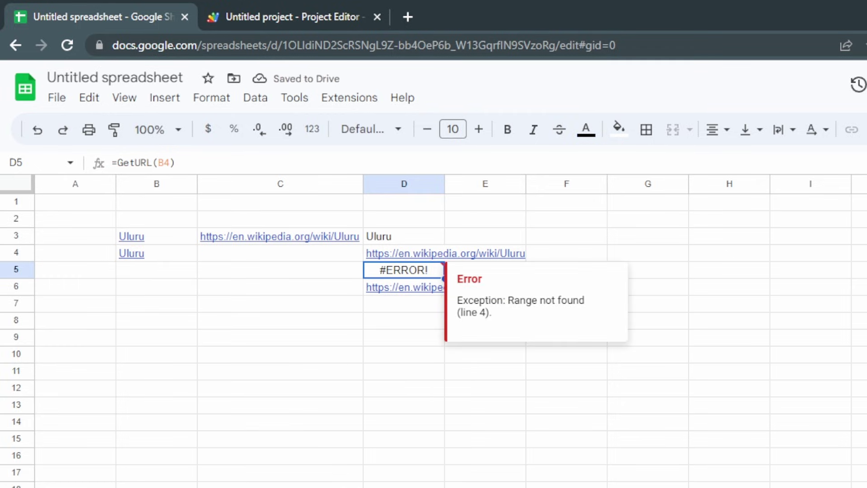
- Clear D5 and re-enter =GetURL
key("Delete")
type("=GetURL")
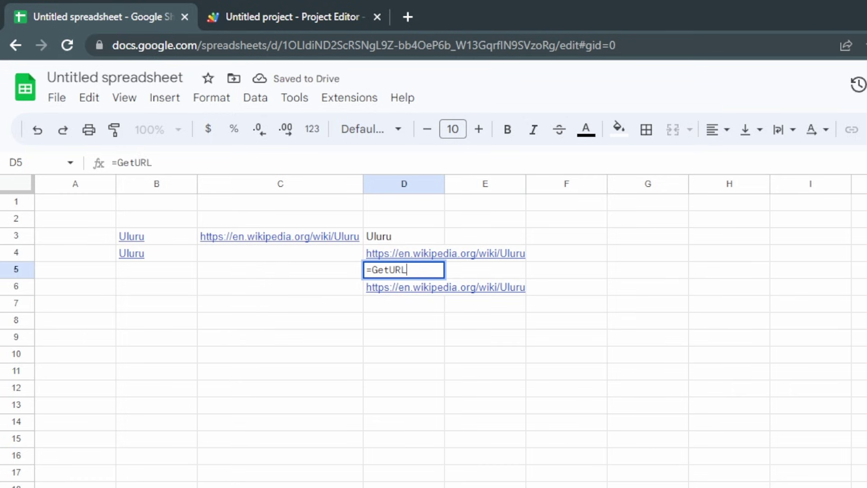
key("Tab")
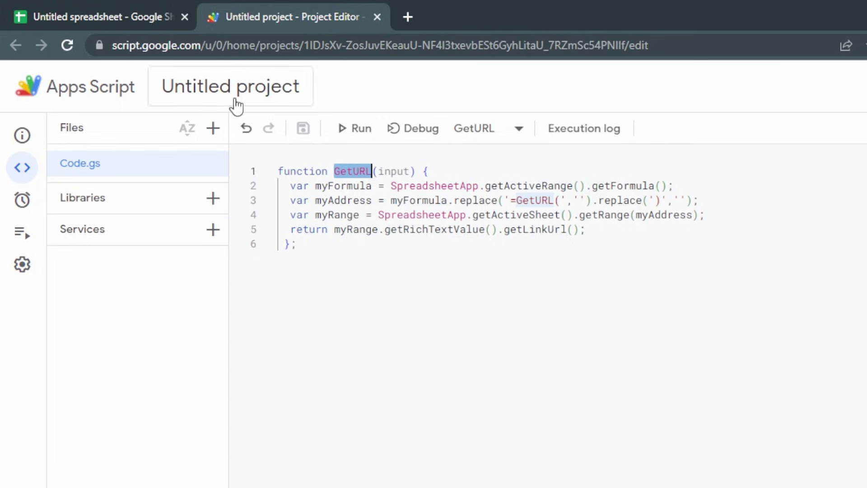
- Replace line 3's hard-coded '=GetURL(' search with the regex /=.*?\(/,''
left_click(477, 214)
left_click_drag(505, 200, 581, 199)
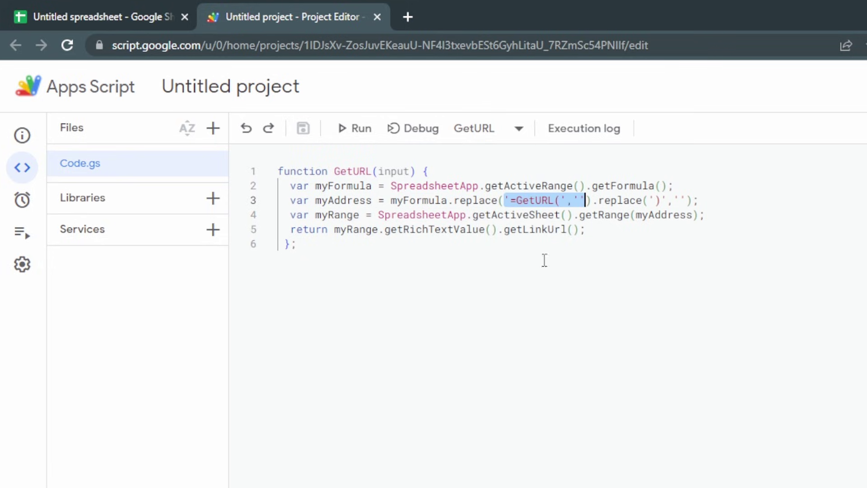
key("BackSpace")
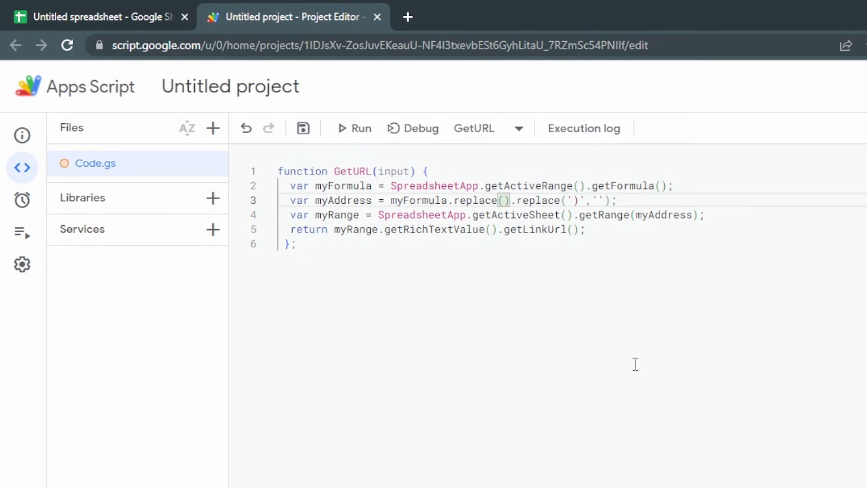
type("/")
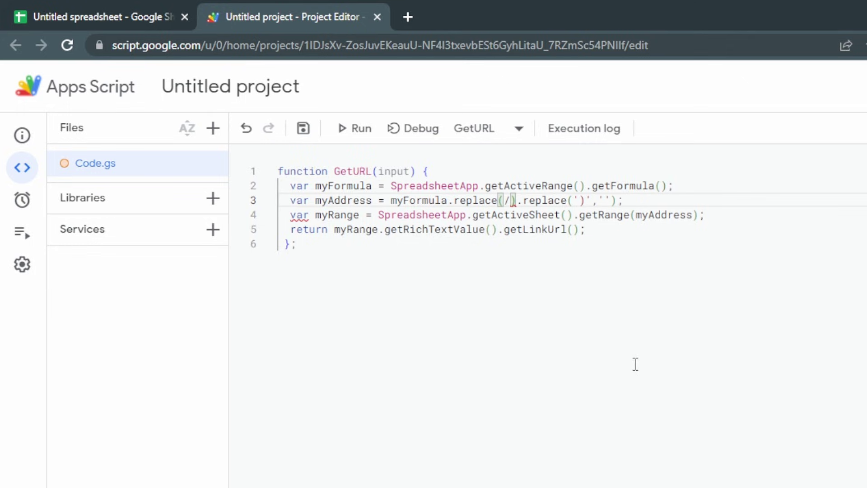
type("=")
type(".*?")
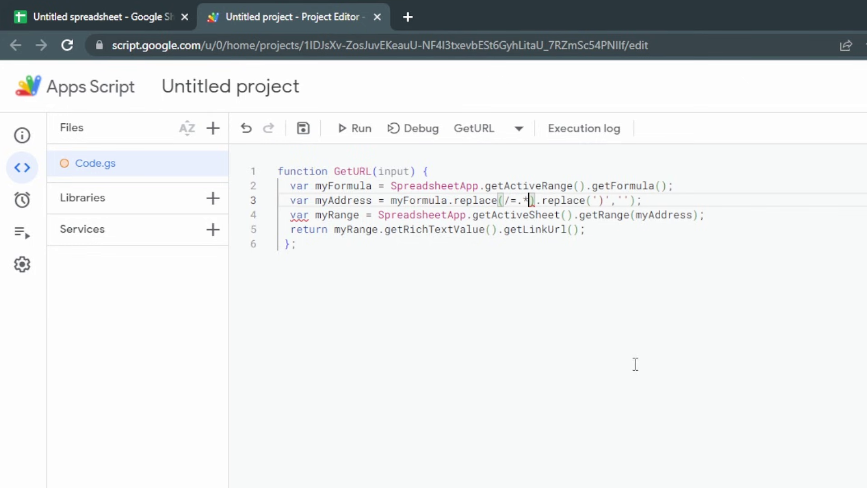
type("\\")
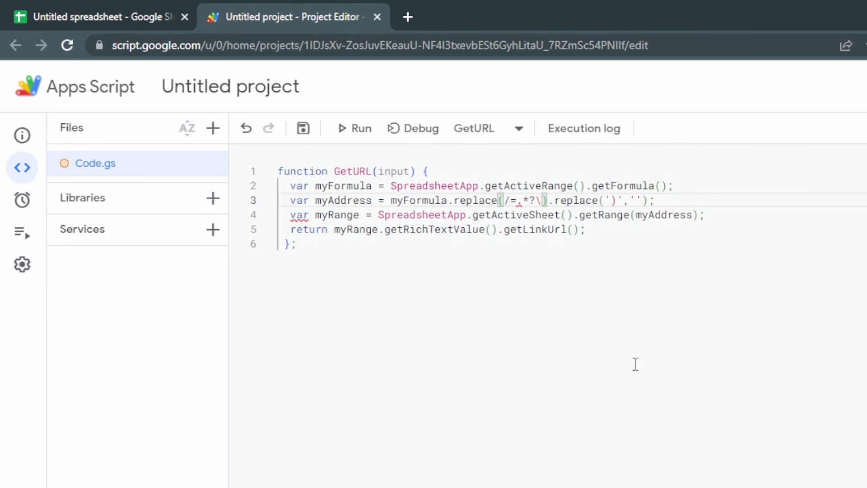
type("(/")
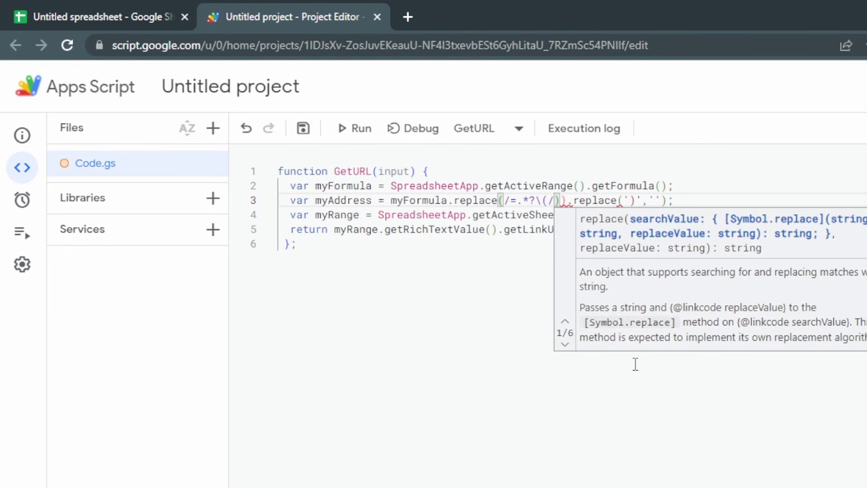
type(",''")
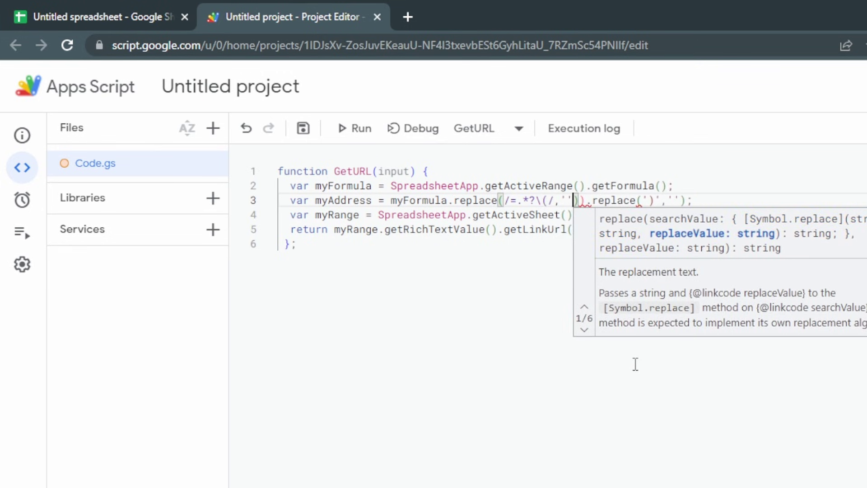
key("Delete")
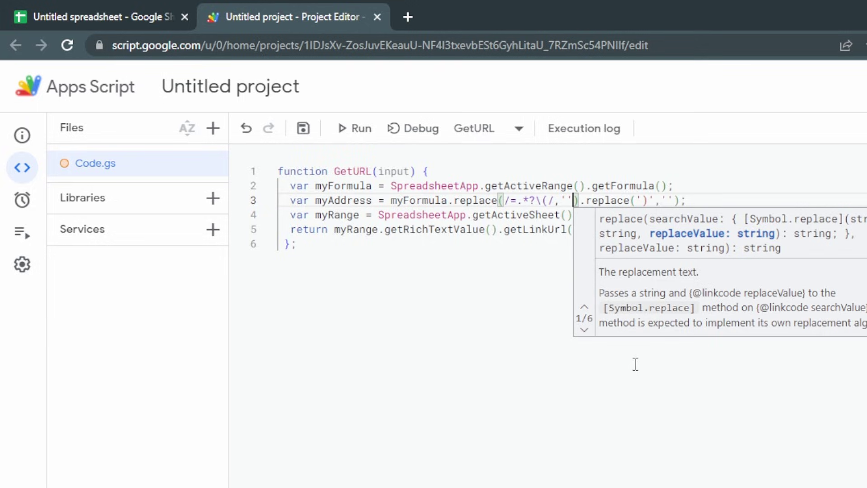
left_click(542, 215)
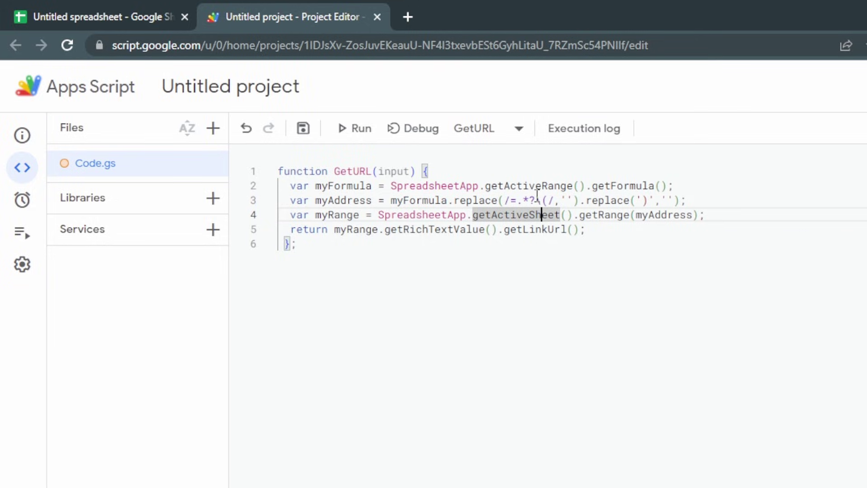
- Review the parts of the new /=.*?\(/ pattern on line 3
left_click_drag(505, 201, 561, 200)
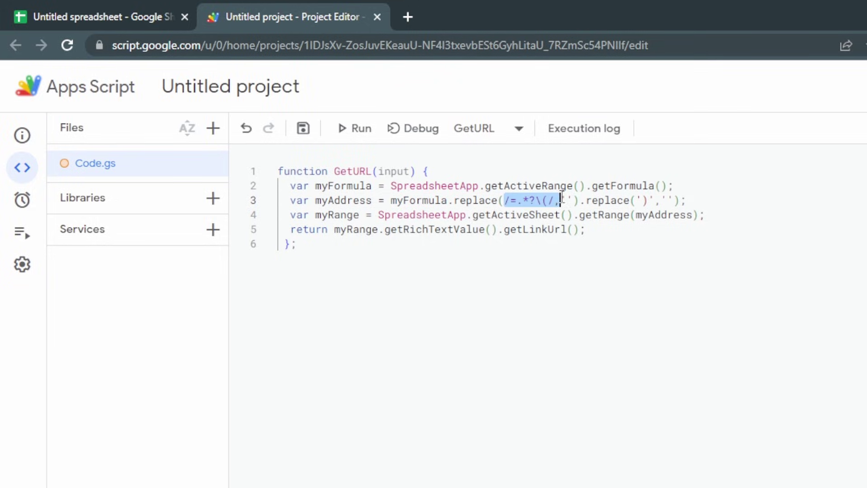
left_click(510, 200)
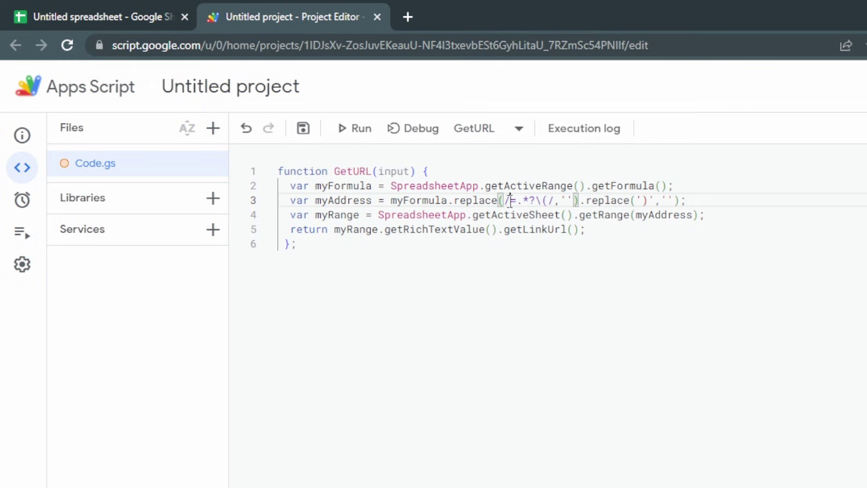
left_click_drag(505, 200, 535, 200)
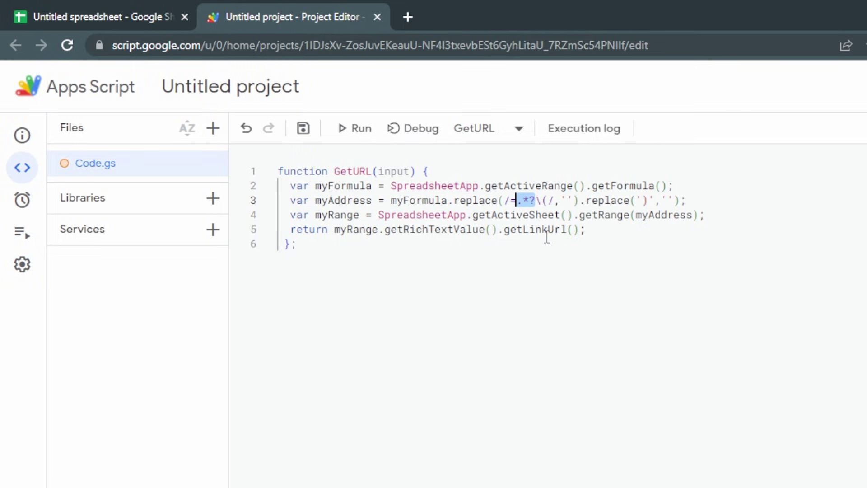
left_click(543, 200)
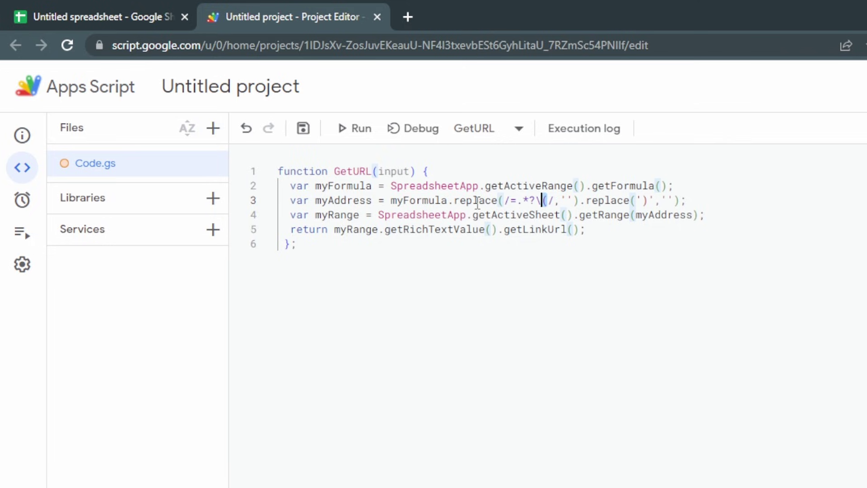
key("ctrl+a")
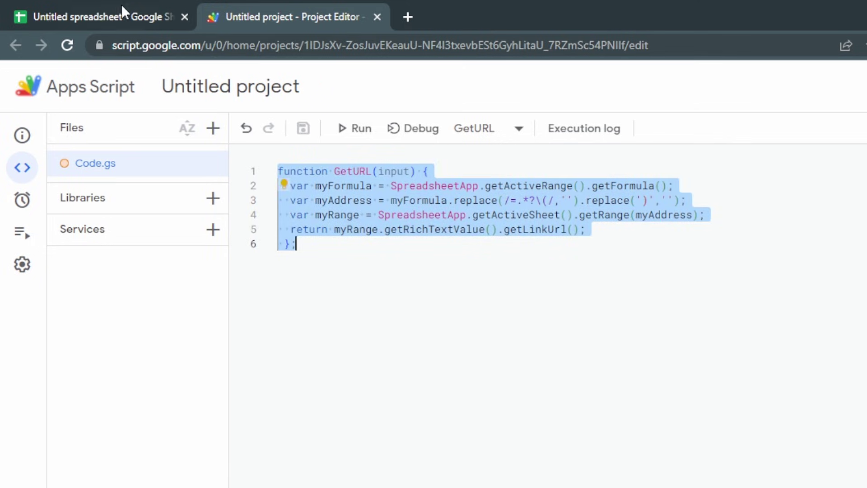
- Clear cells D3 through D8 in the spreadsheet
left_click(121, 6)
left_click_drag(407, 239, 397, 323)
key("Delete")
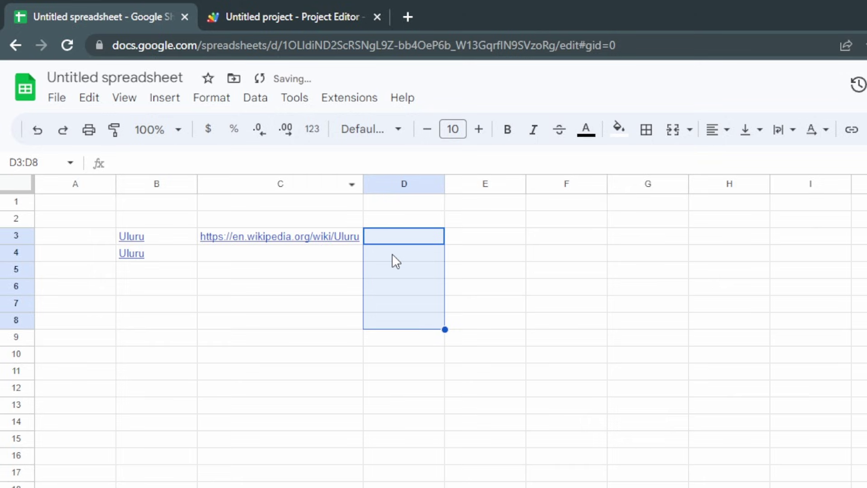
- Enter =geturl(B4) in D4 and check the Uluru URL it returns
left_click(397, 261)
type("=geturl(")
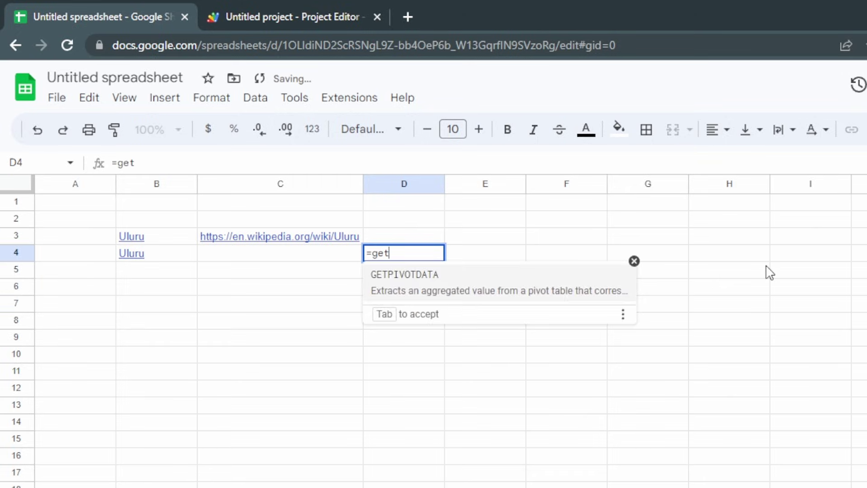
left_click(153, 261)
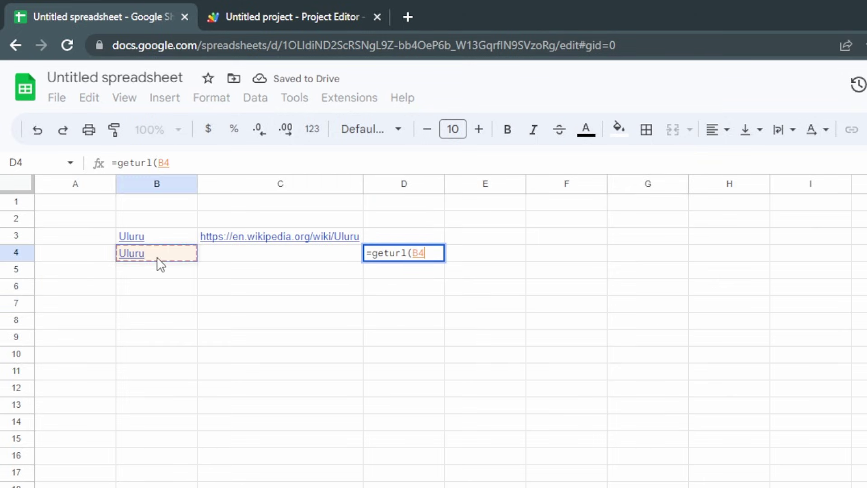
key("Return")
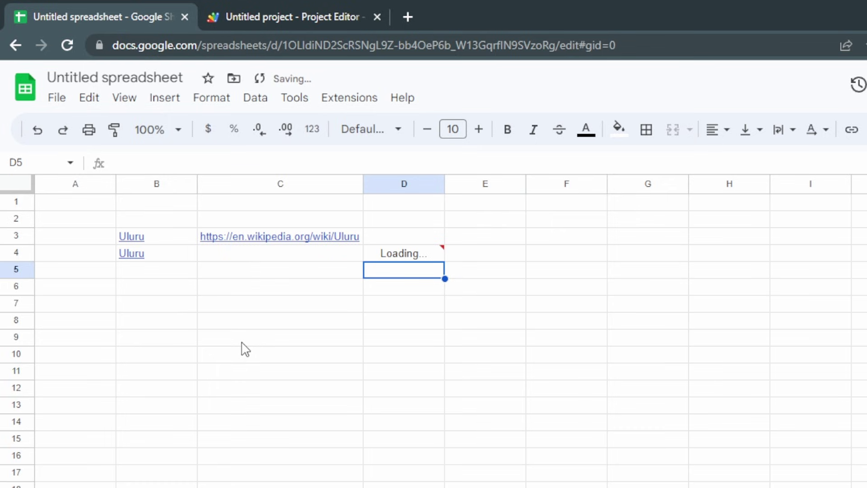
left_click(413, 260)
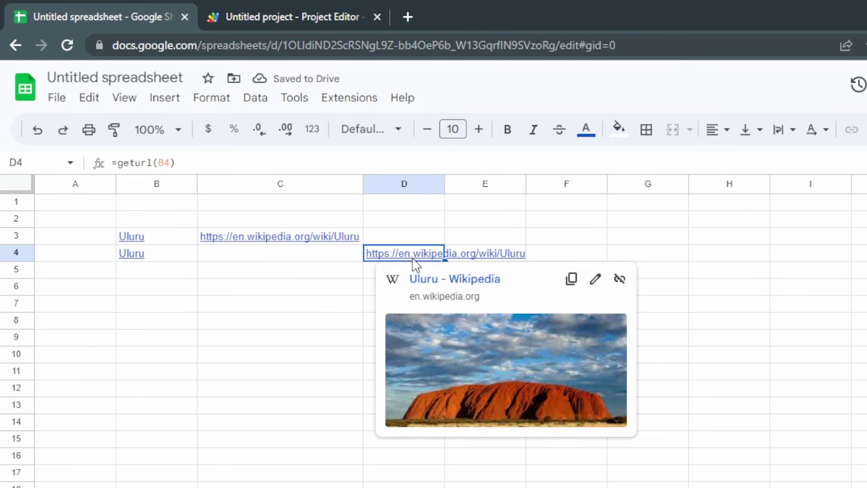
- Check the GetURL function name in the script, then enter =getURL(B5) in D5
left_click(299, 16)
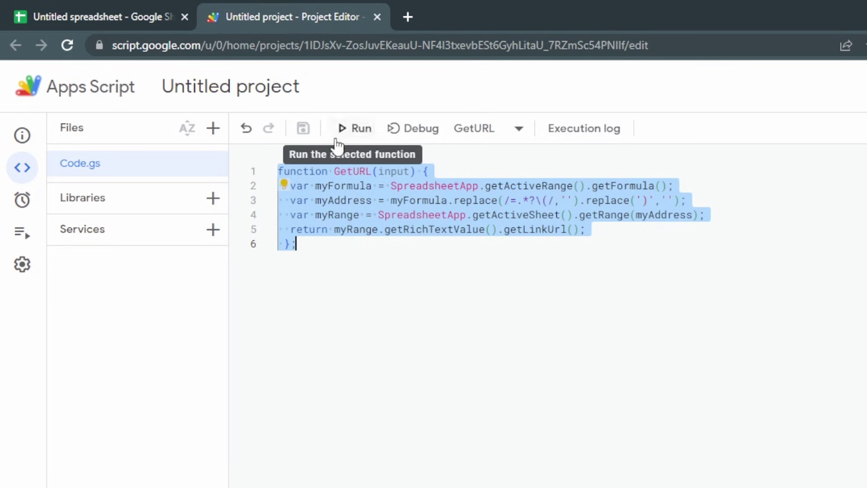
left_click_drag(335, 171, 369, 171)
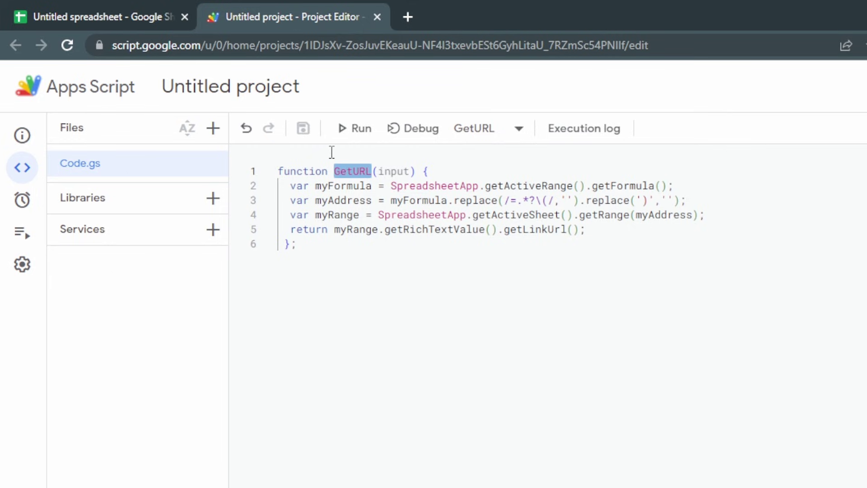
left_click(151, 25)
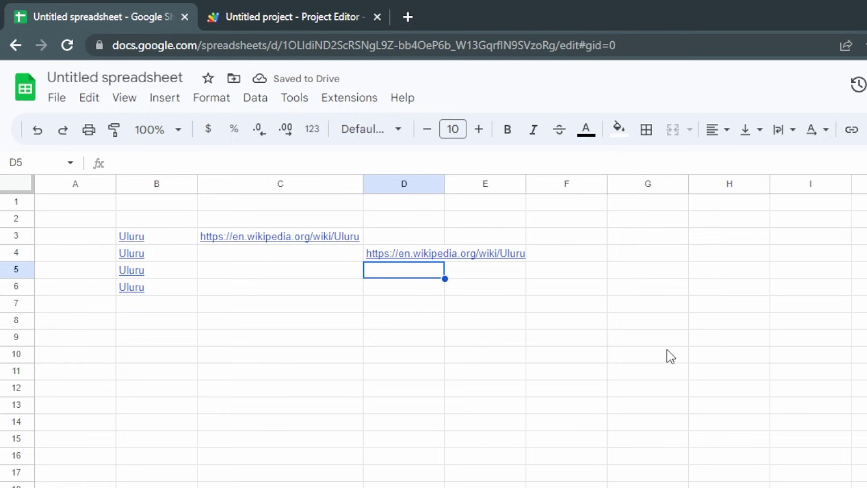
type("=ge")
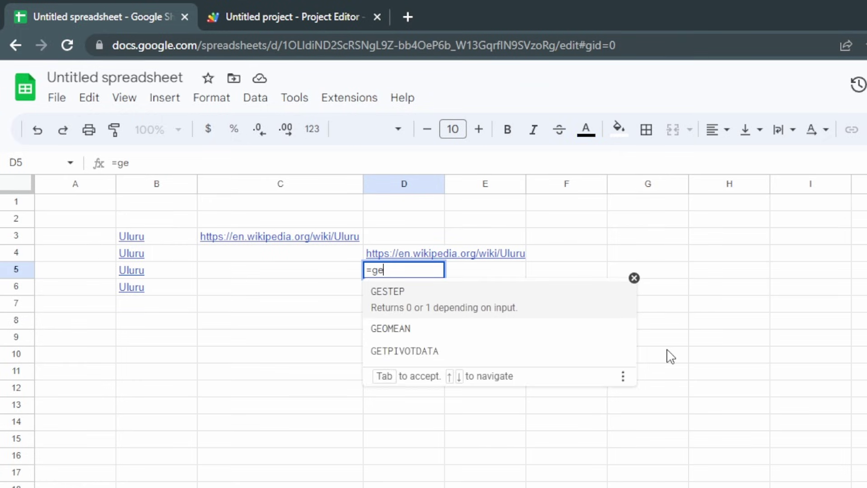
type("tURL(")
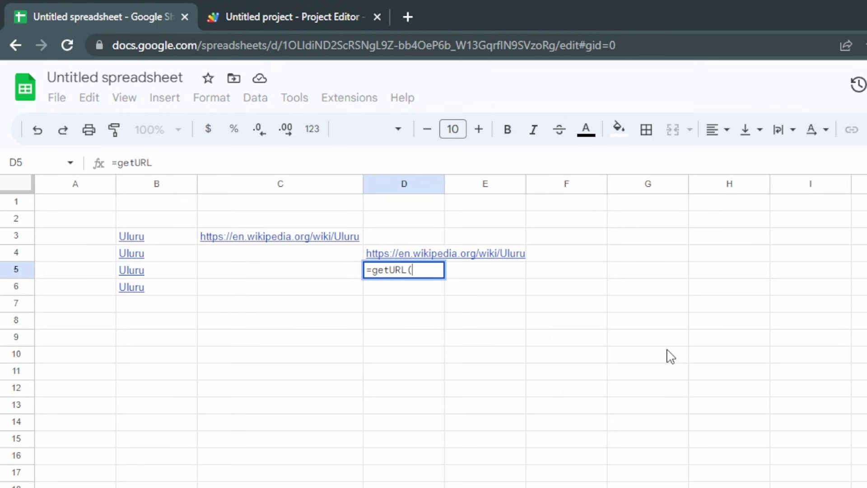
left_click(127, 273)
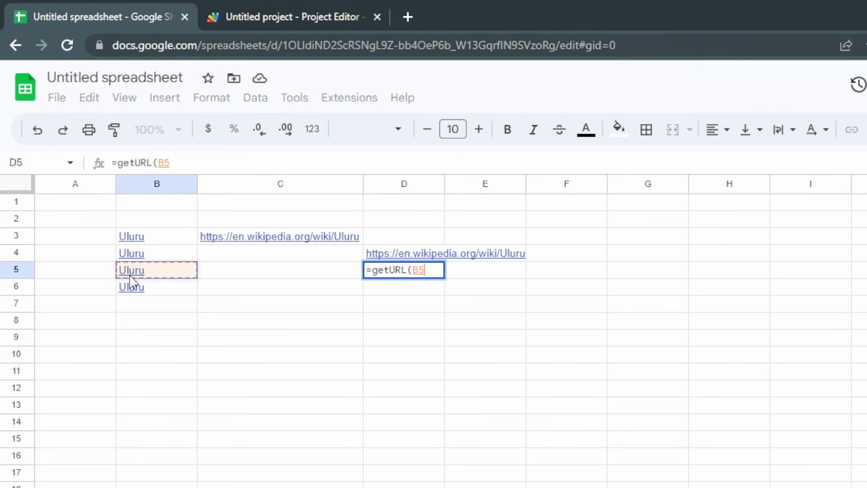
key("Return")
- Enter =GeTuRL(B6) in D6, then copy the D4 formula
type("=")
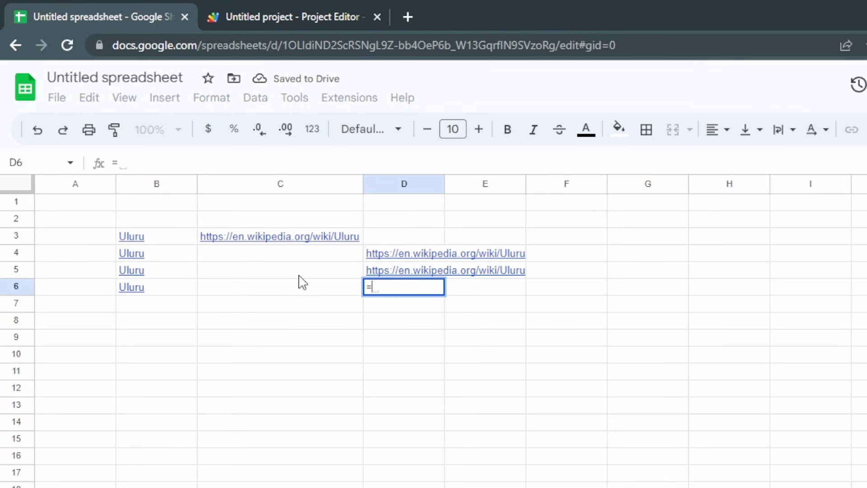
type("GeTuRL(")
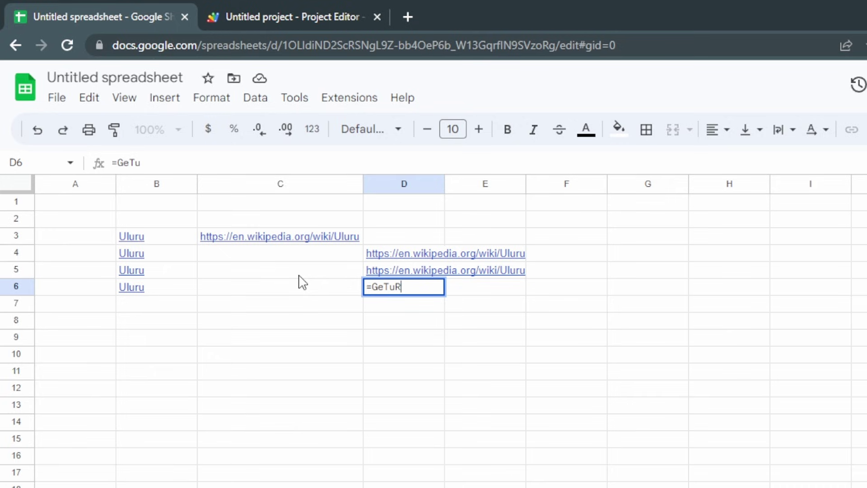
left_click(176, 292)
key("Return")
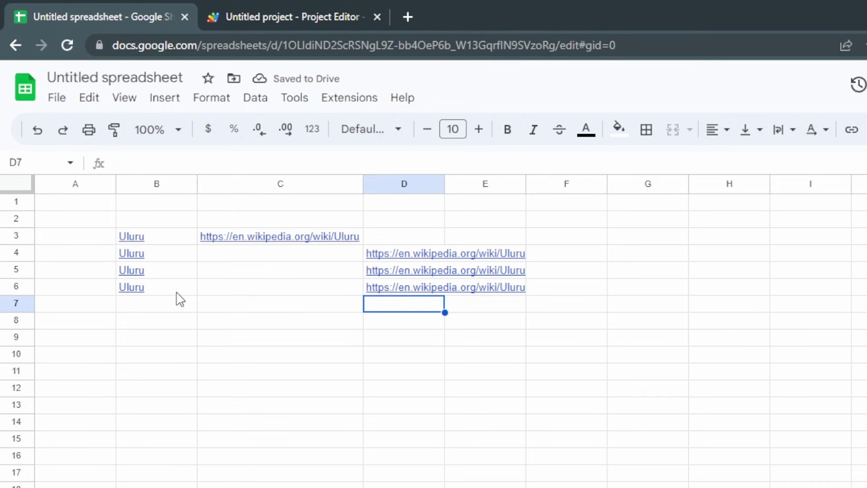
key("Up")
key("Up")
key("Up")
key("ctrl+c")
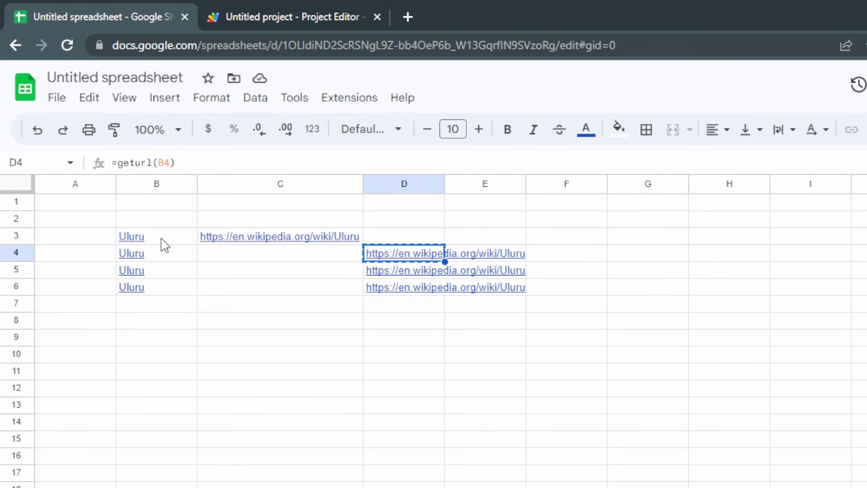
- Paste the getURL formula into D3
mouse_move(143, 242)
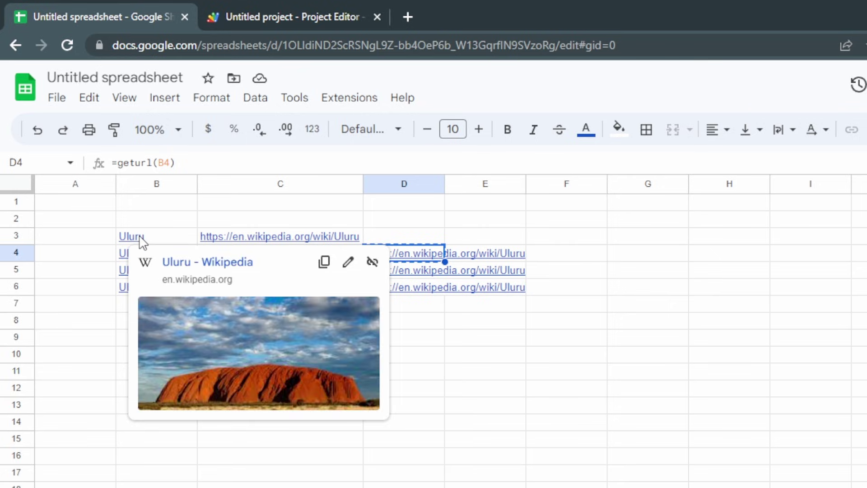
left_click(399, 238)
key("ctrl+v")
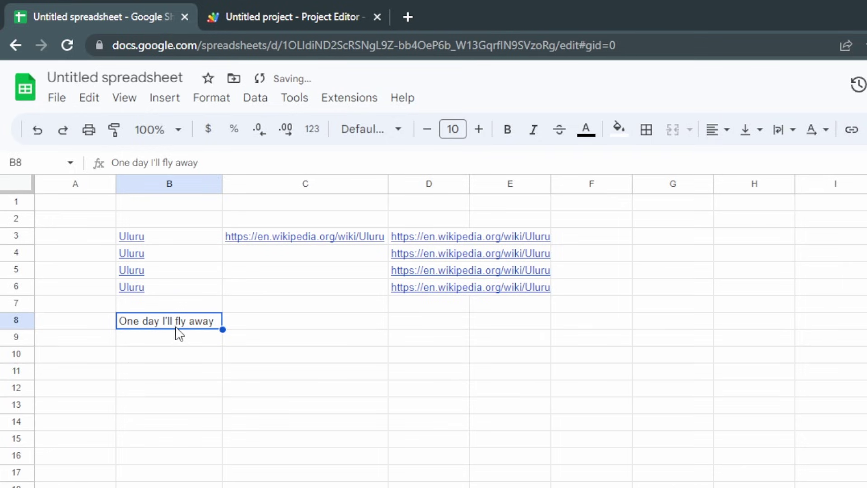
- Link the word 'One' in B8's sentence to the Latest - 1News page
key("F2")
key("Home")
key("shift+Right")
key("shift+Right")
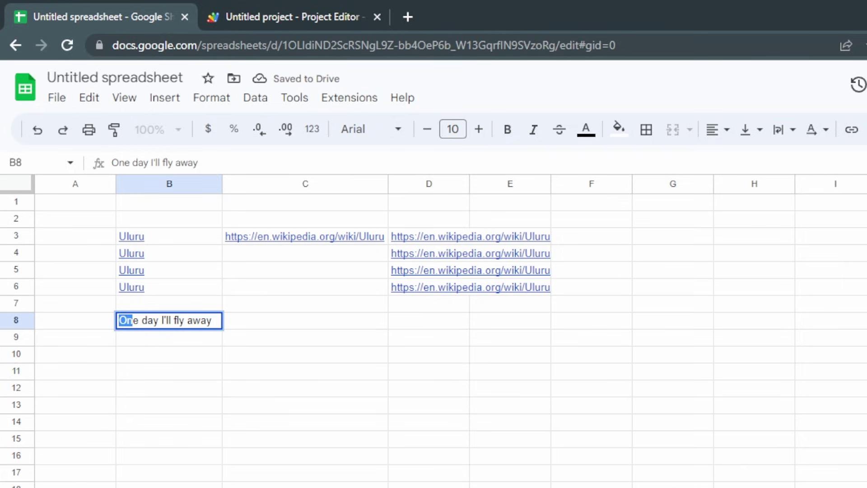
key("ctrl+k")
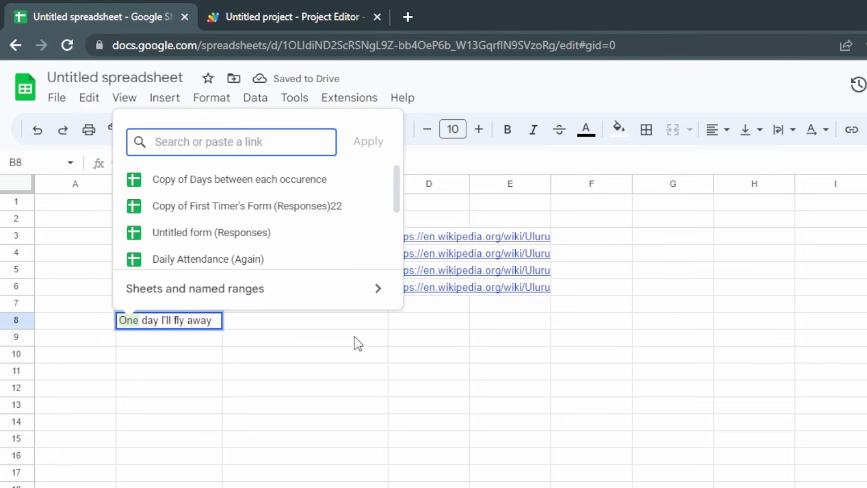
scroll(271, 205, "down", 3)
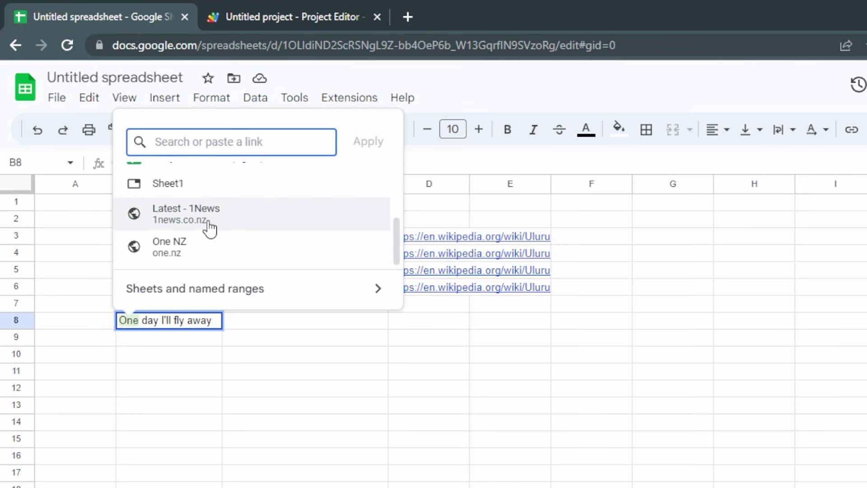
left_click(187, 226)
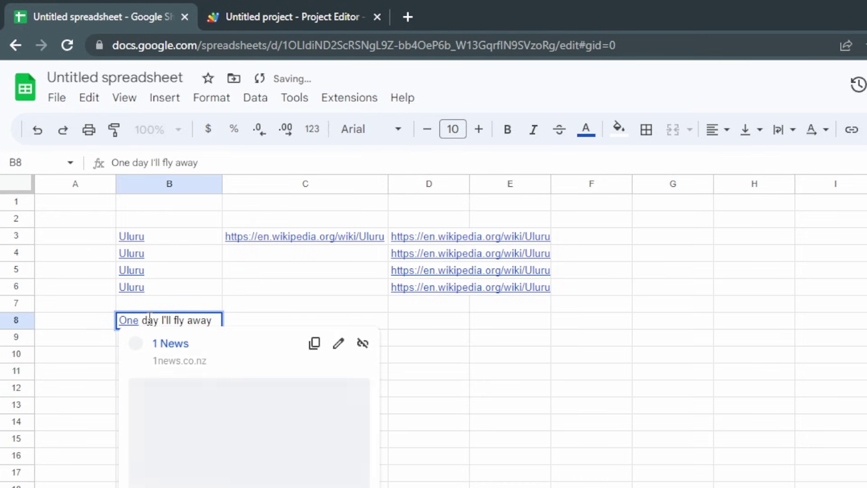
- Link the word 'day' in B8 to the Merriam-Webster definition
left_click_drag(139, 320, 152, 318)
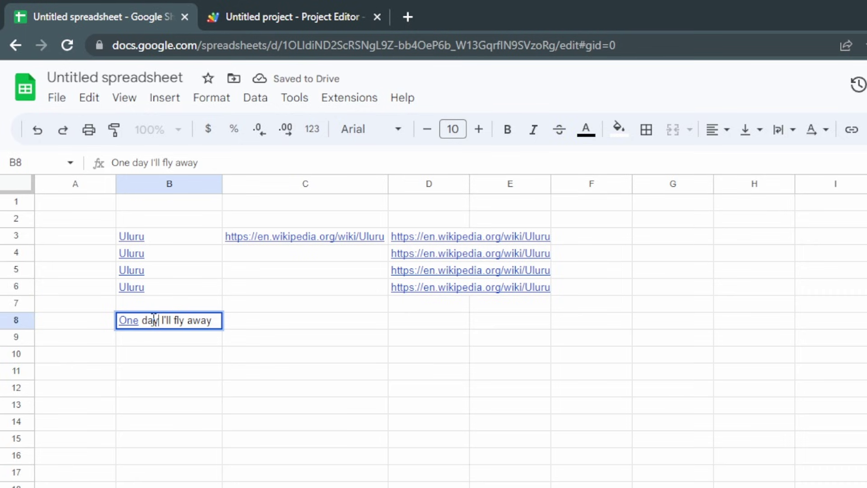
double_click(154, 320)
key("ctrl+k")
scroll(345, 207, "down", 3)
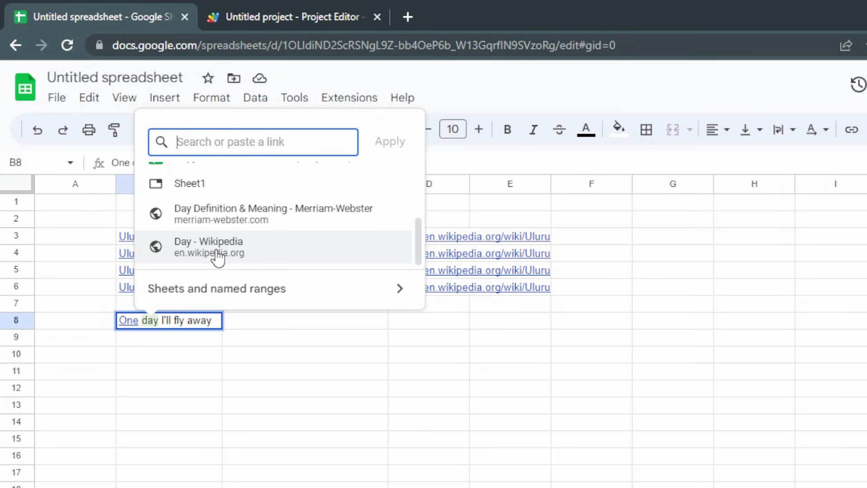
left_click(230, 221)
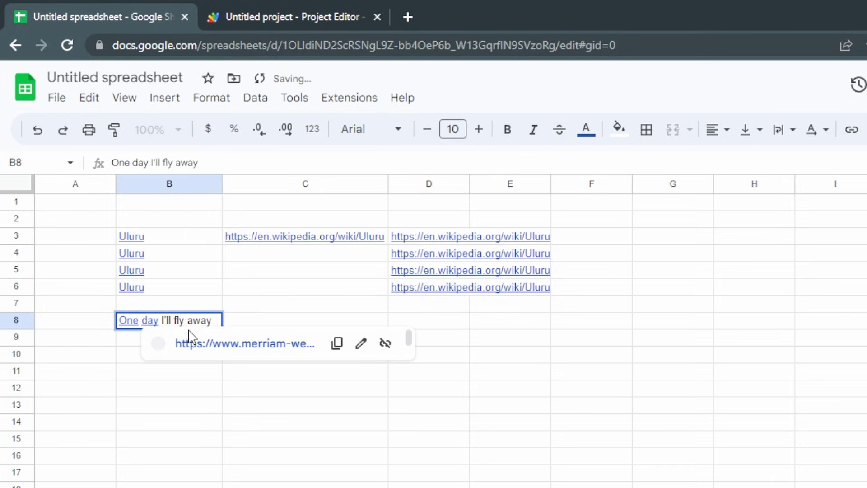
- Link the word 'fly' in B8 to the Fly - Wikipedia page
double_click(179, 321)
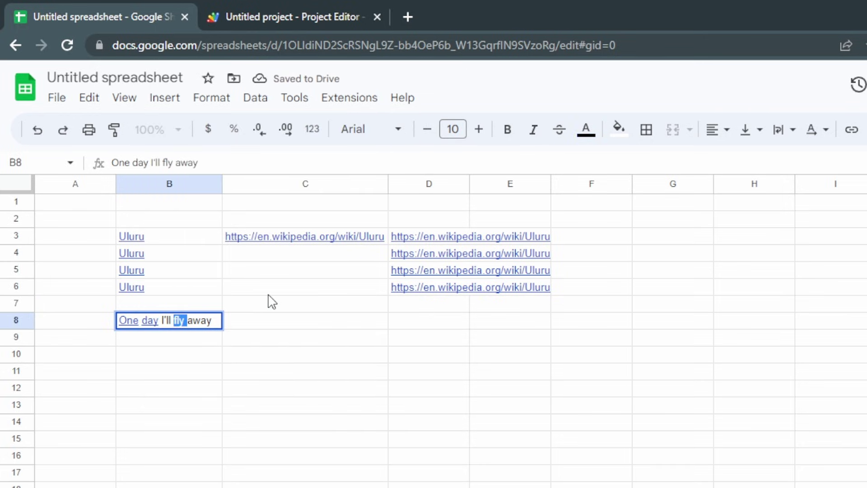
key("ctrl+k")
scroll(307, 210, "down", 3)
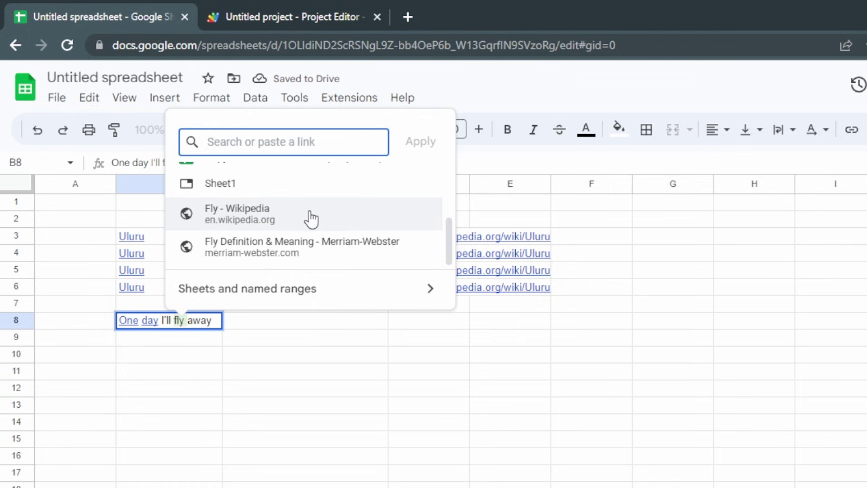
left_click(260, 223)
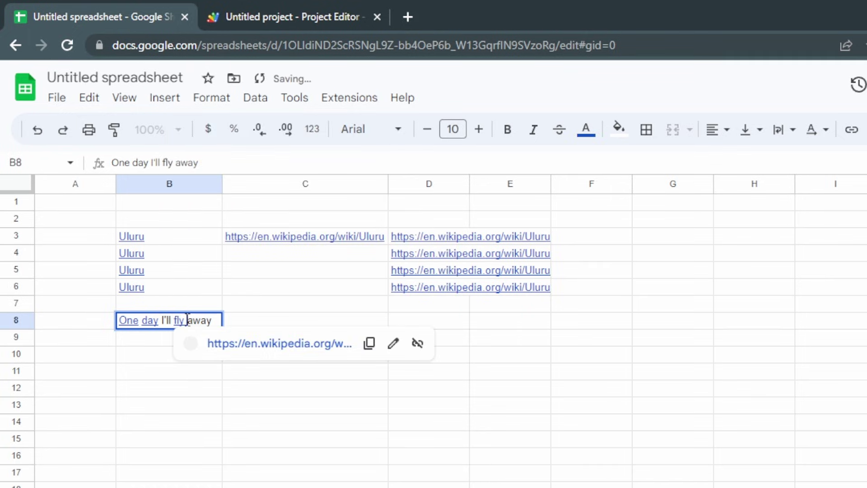
- Link 'away' in B8 to the IMDb page for Away (TV Series 2020), then finish editing
double_click(199, 320)
key("ctrl+k")
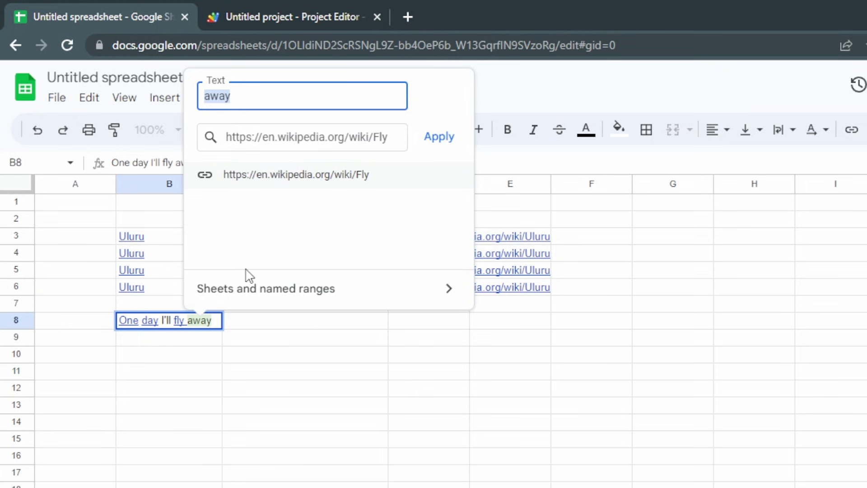
key("Escape")
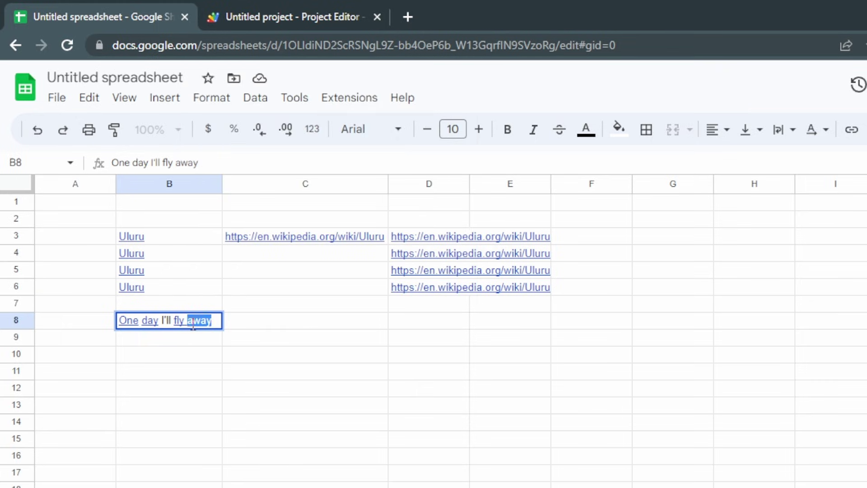
key("Left")
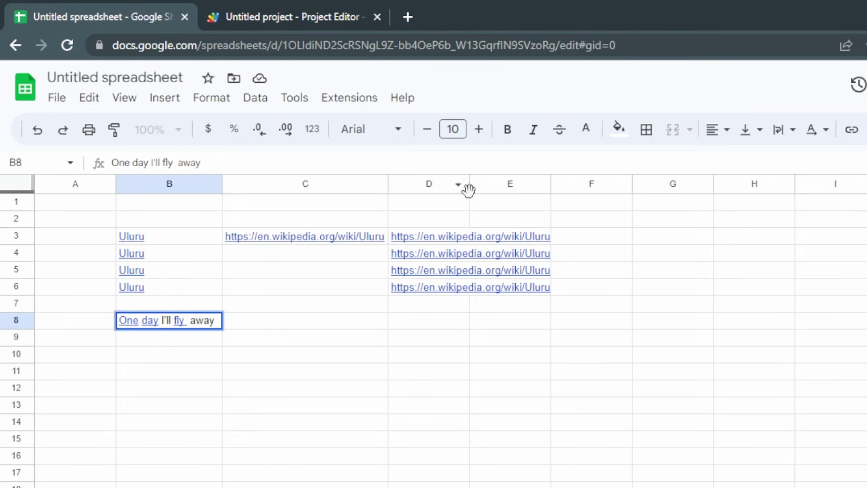
double_click(206, 320)
key("ctrl+k")
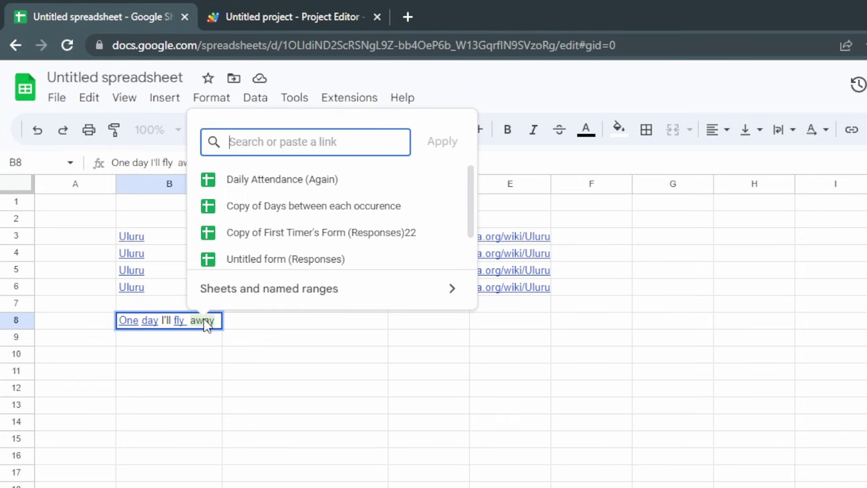
scroll(264, 233, "down", 3)
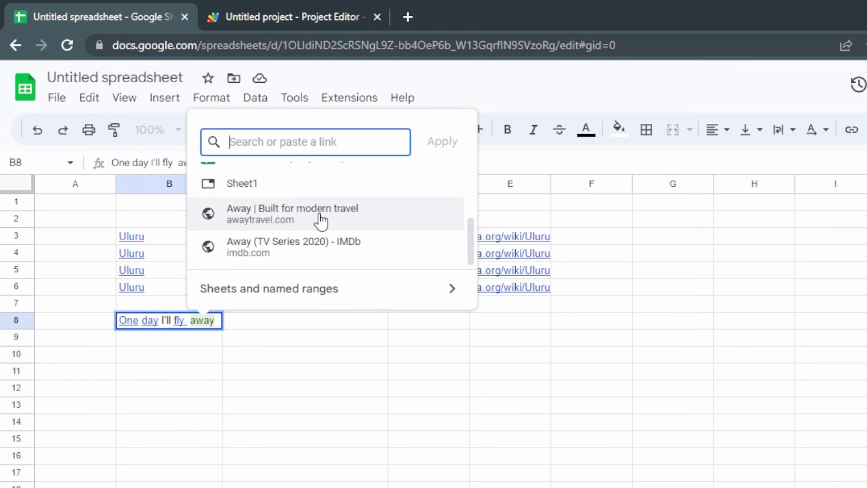
left_click(298, 252)
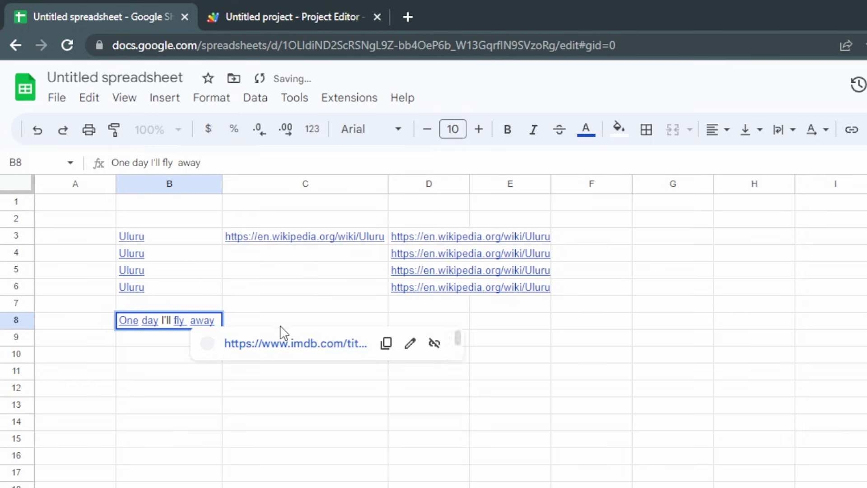
left_click(139, 340)
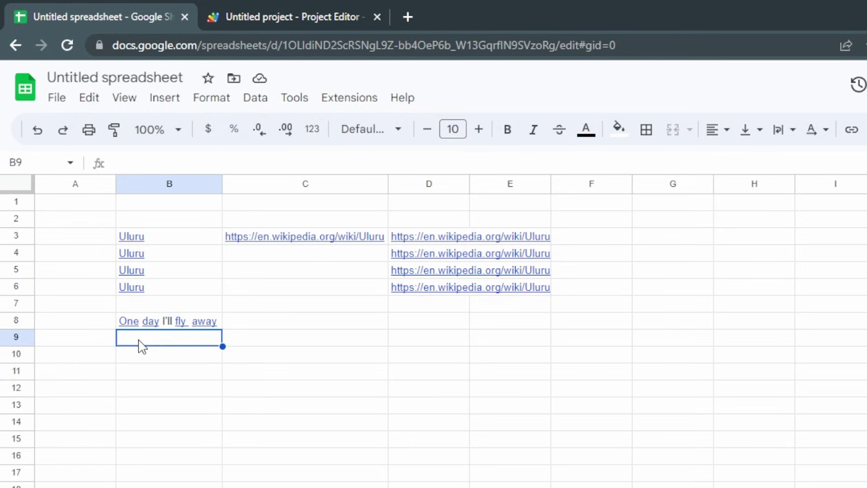
- Paste the getURL formula into D8 to extract links from the B8 sentence
mouse_move(141, 325)
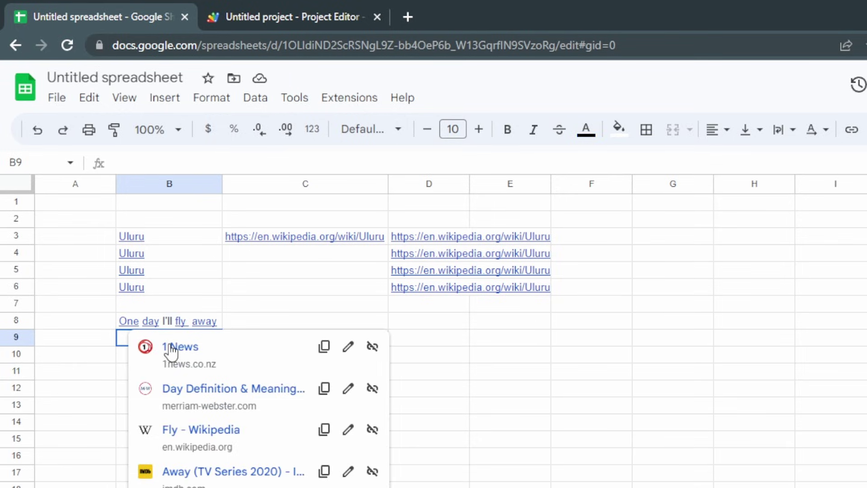
left_click(420, 291)
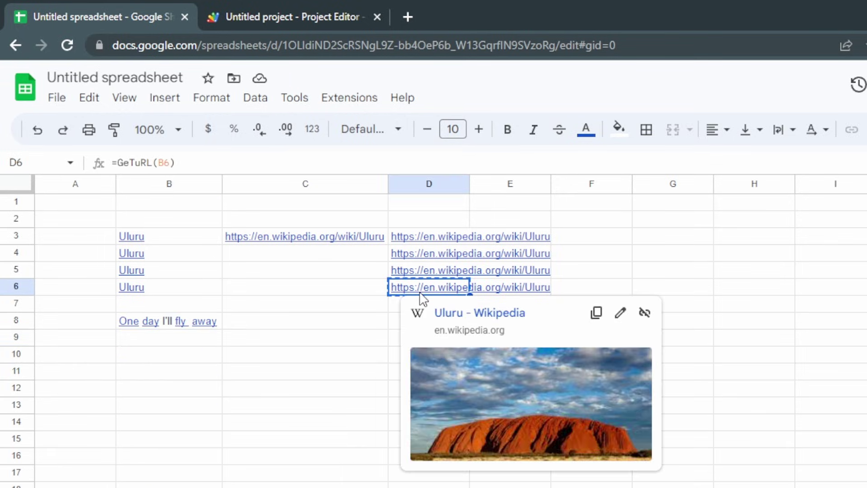
left_click(394, 322)
key("ctrl+v")
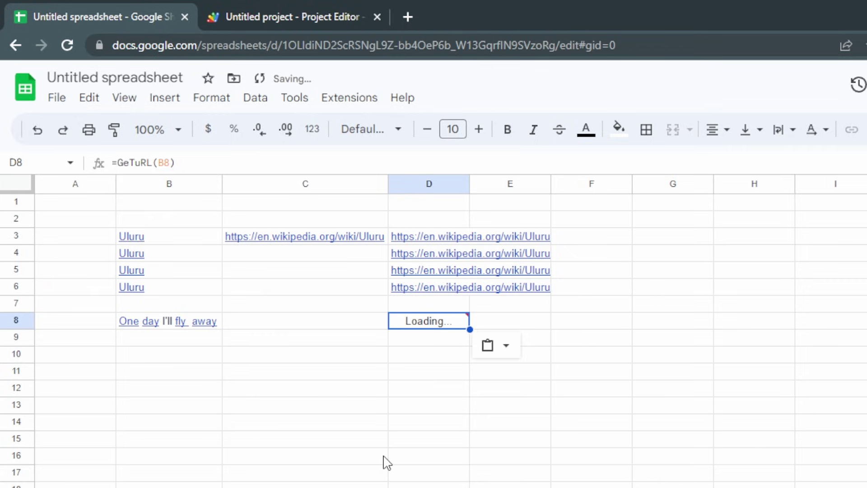